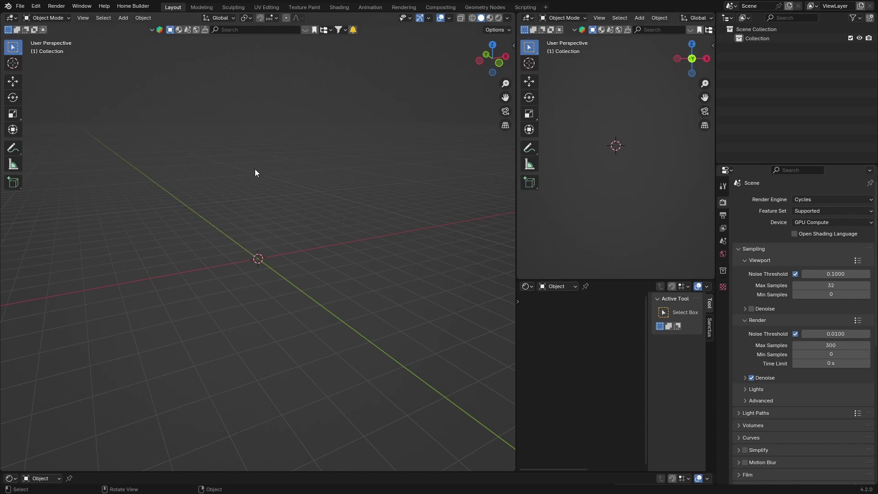
# Add a camera to the empty scene and rotate it from the top view.
pyautogui.press('shift')
pyautogui.hotkey('shift', 'a')
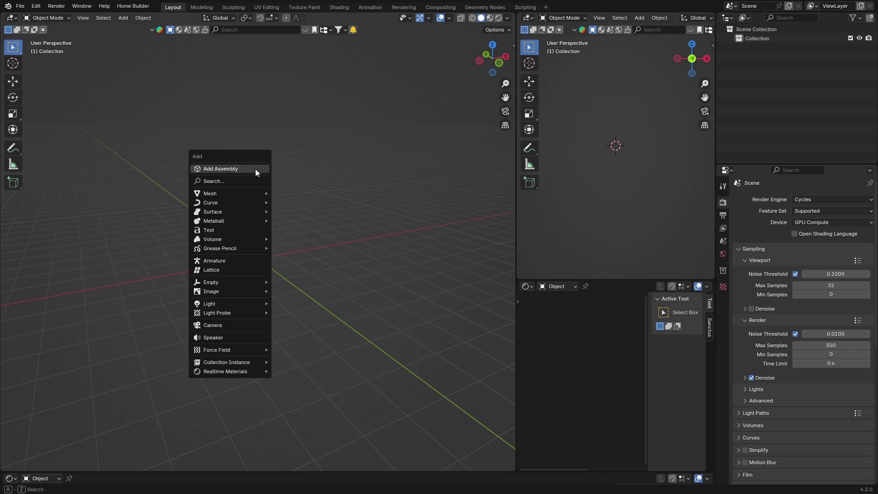
pyautogui.click(226, 327)
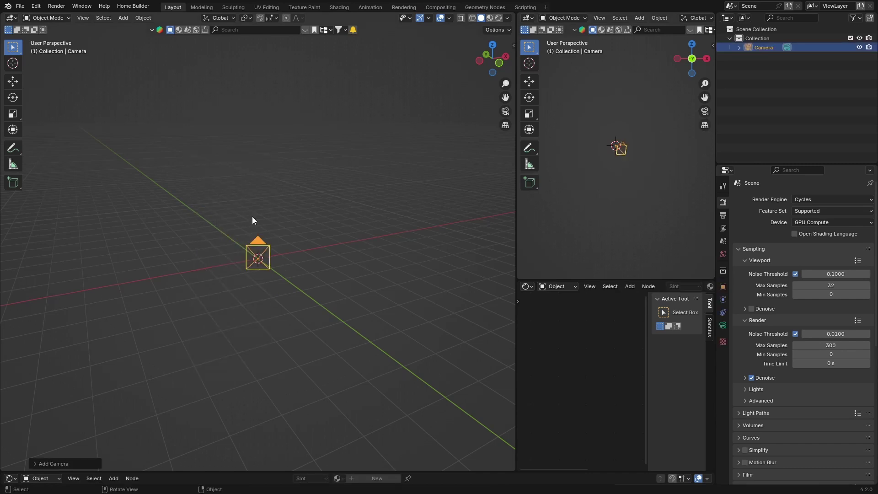
pyautogui.click(492, 44)
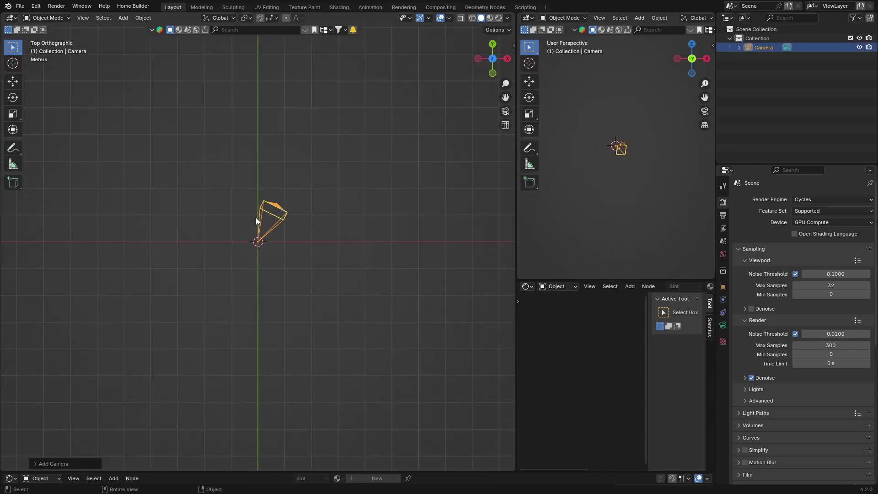
pyautogui.press('r')
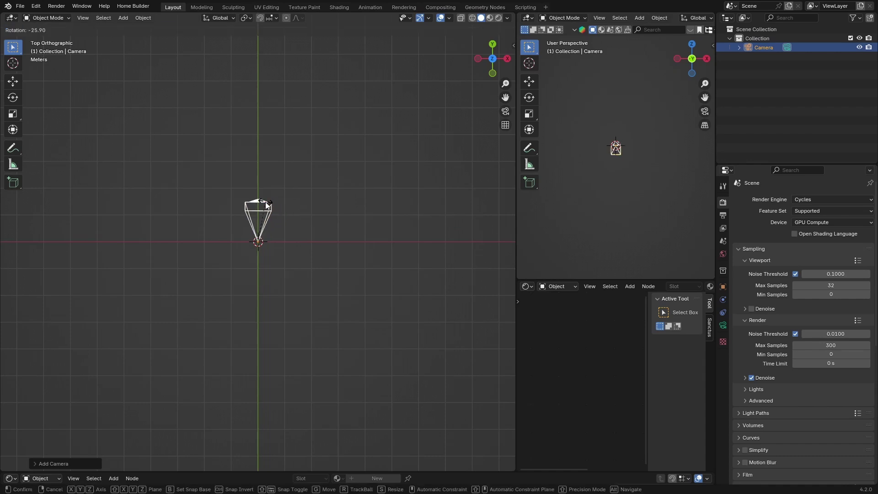
pyautogui.click(266, 202)
# Rotate the camera again, then turn it further with the on-screen rotation handles.
pyautogui.moveTo(315, 234); pyautogui.dragTo(234, 138, button='middle')
pyautogui.press('r')
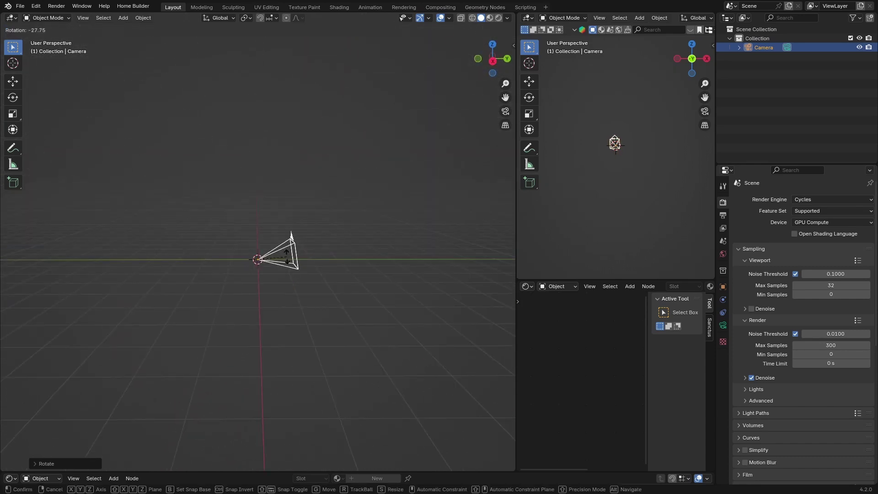
pyautogui.click(282, 267)
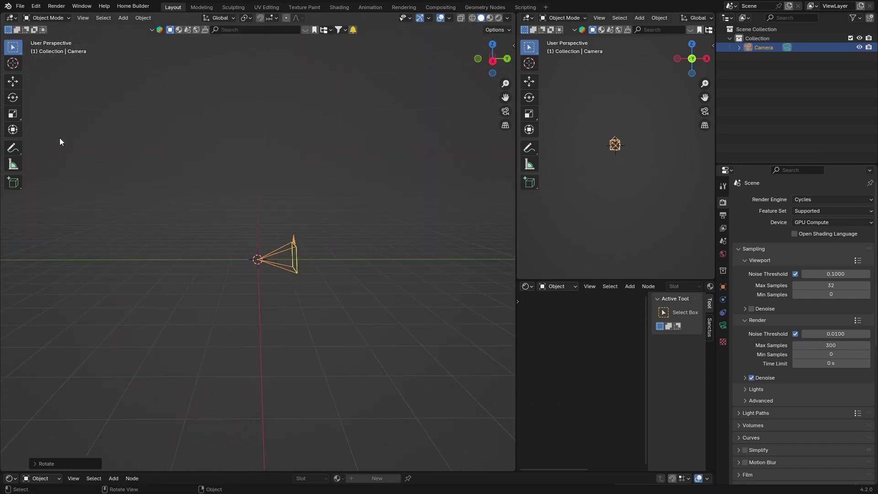
pyautogui.click(11, 97)
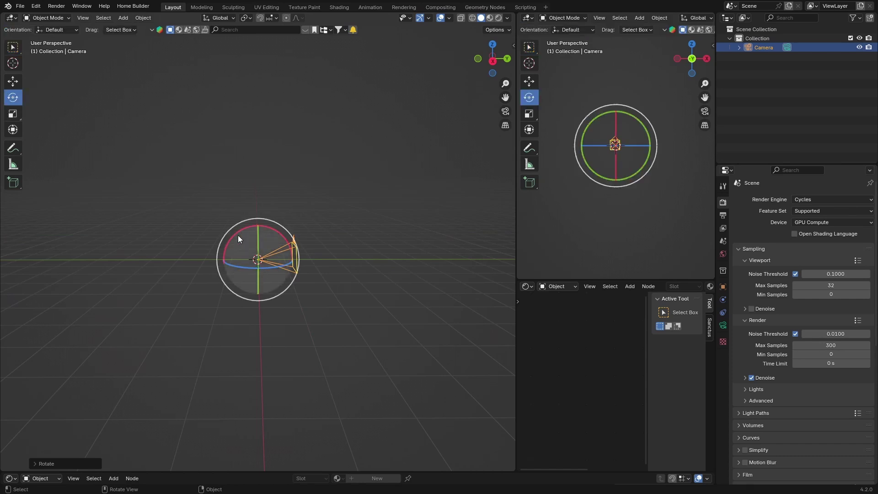
pyautogui.moveTo(235, 232); pyautogui.dragTo(237, 240)
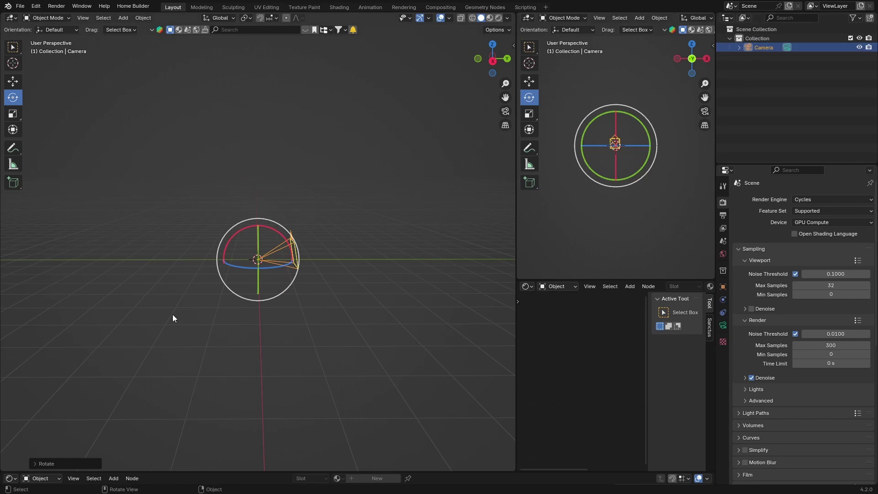
# Move the camera from the top view, then delete it.
pyautogui.click(493, 46)
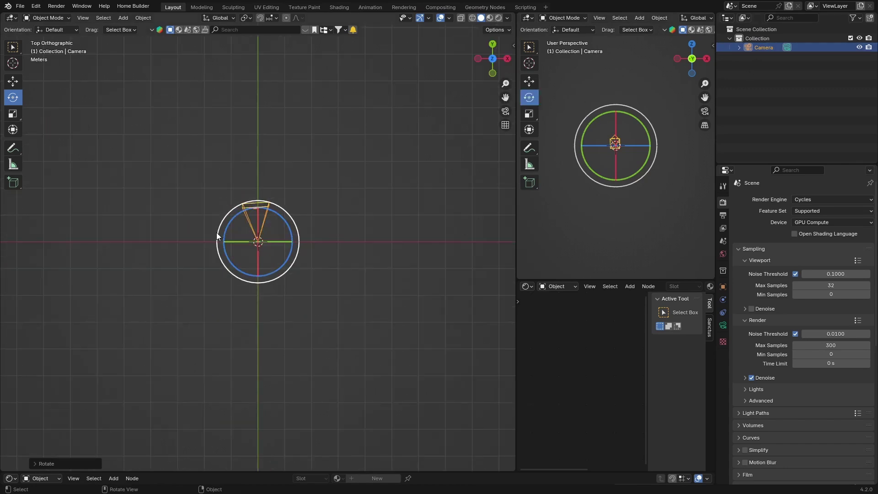
pyautogui.press('g')
pyautogui.press('y')
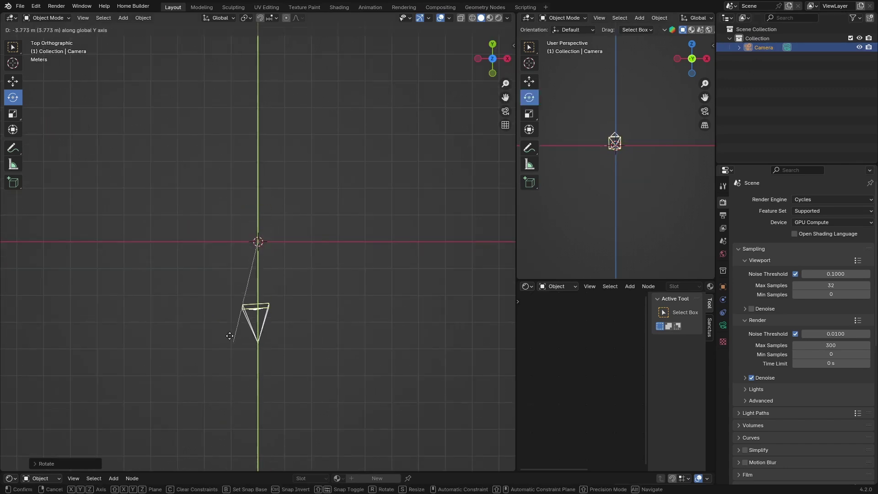
pyautogui.press('y')
pyautogui.press('y')
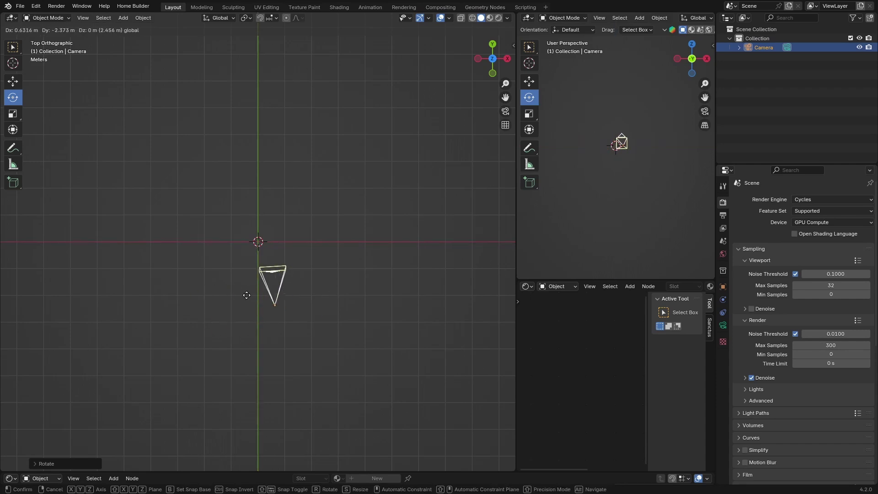
pyautogui.click(235, 263)
pyautogui.press('Delete')
pyautogui.moveTo(256, 284); pyautogui.dragTo(266, 225, button='middle')
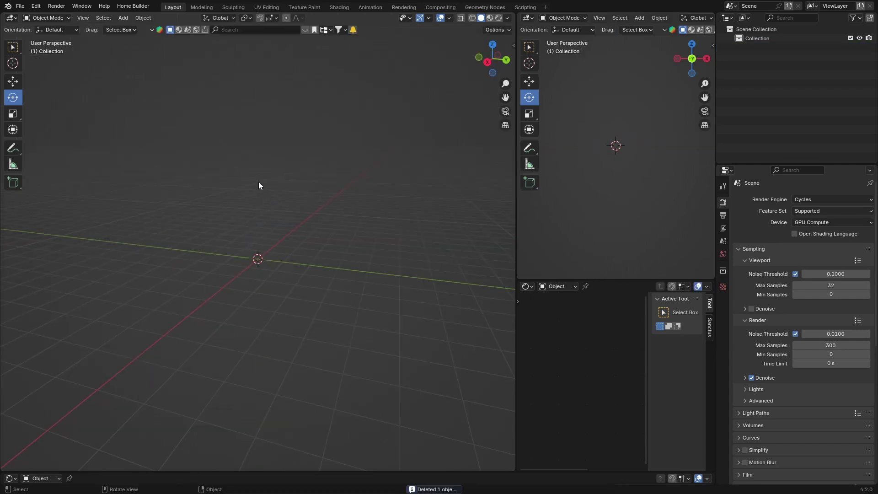
# Open the arch-and-chair .blend file, discarding the unsaved empty scene.
pyautogui.click(20, 6)
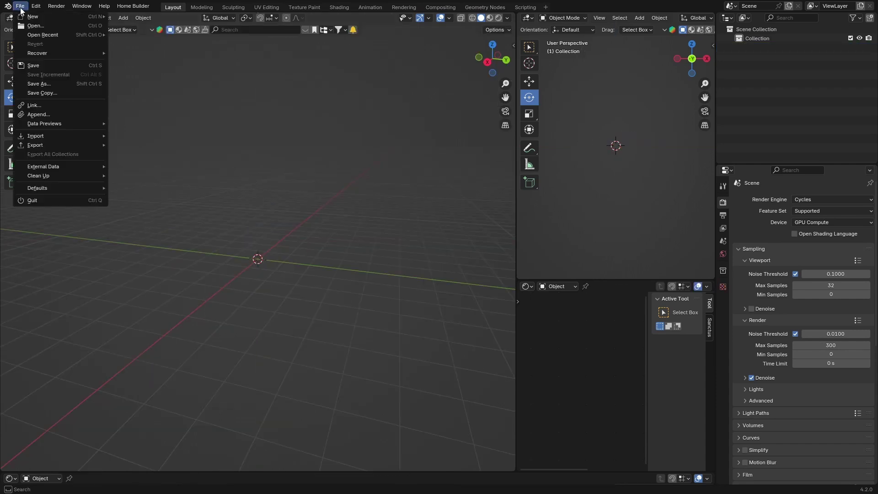
pyautogui.click(41, 25)
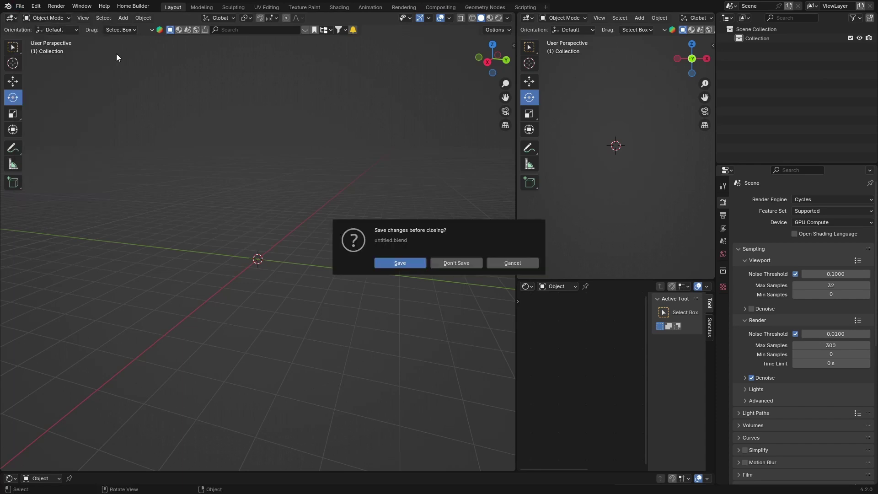
pyautogui.click(448, 260)
pyautogui.doubleClick(385, 317)
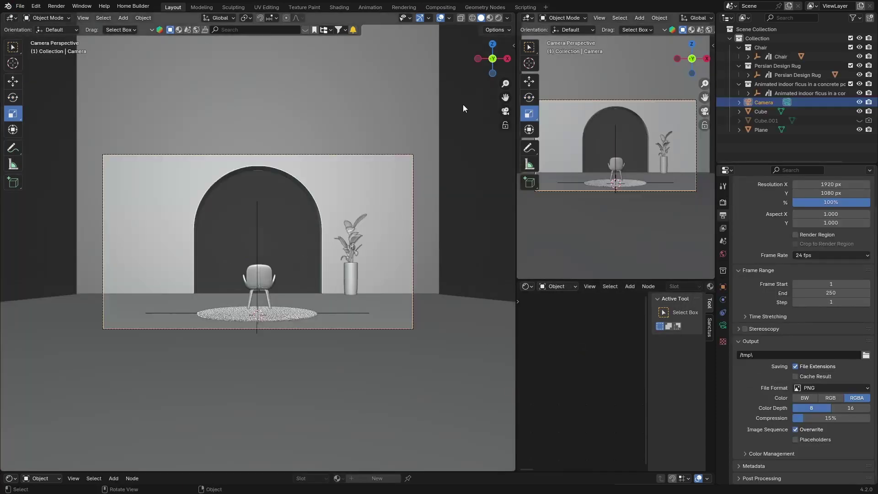
# Preview the scene in Rendered shading, then return to Solid shading and orbit around it.
pyautogui.press('z')
pyautogui.press('6')
pyautogui.moveTo(309, 334); pyautogui.dragTo(125, 251, button='middle')
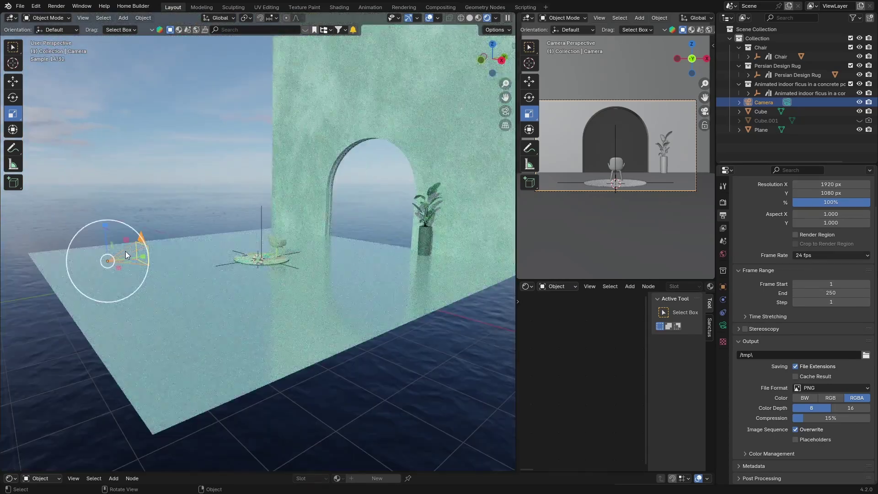
pyautogui.click(470, 17)
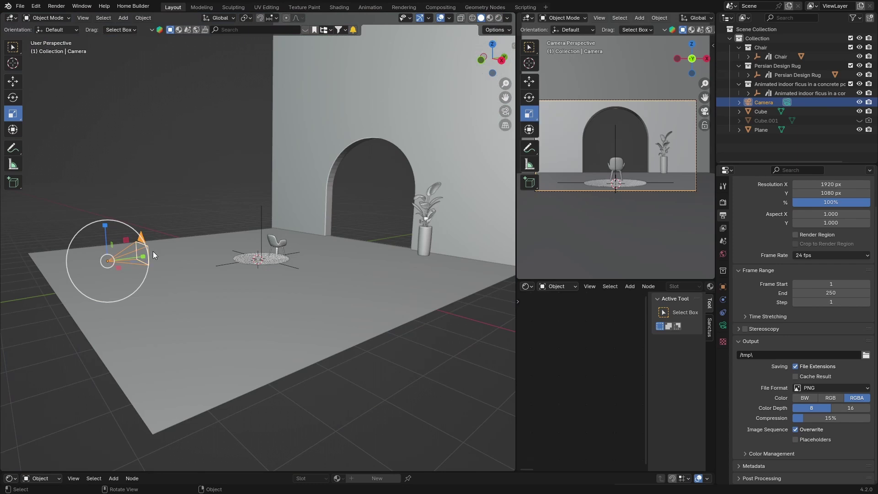
pyautogui.moveTo(309, 319); pyautogui.dragTo(418, 313, button='middle')
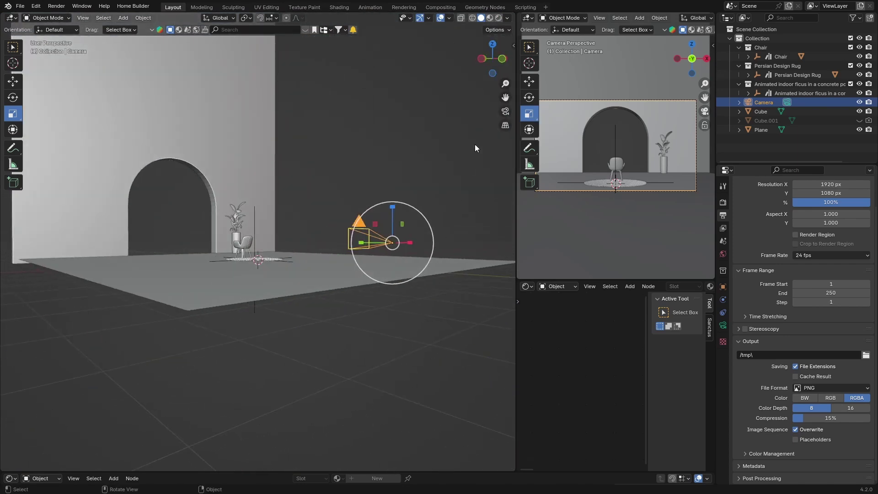
# Look through the scene camera and orbit around the chair and rug.
pyautogui.click(506, 112)
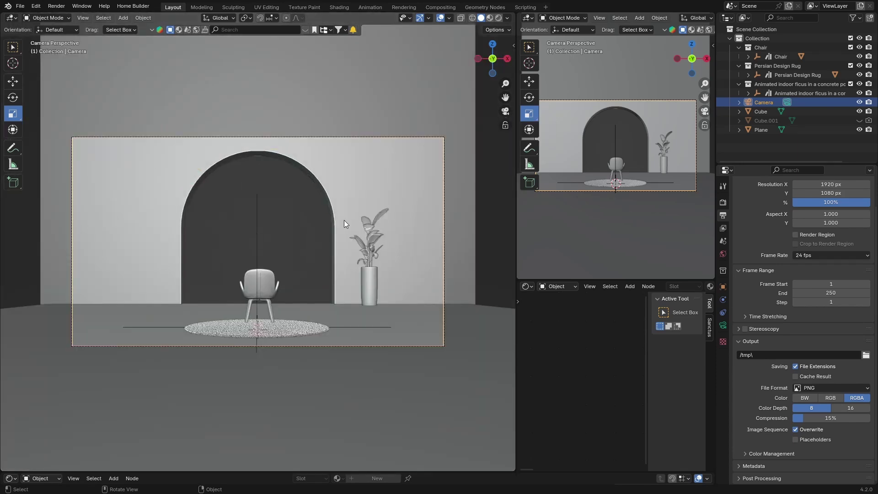
pyautogui.moveTo(323, 348); pyautogui.dragTo(238, 380, button='middle')
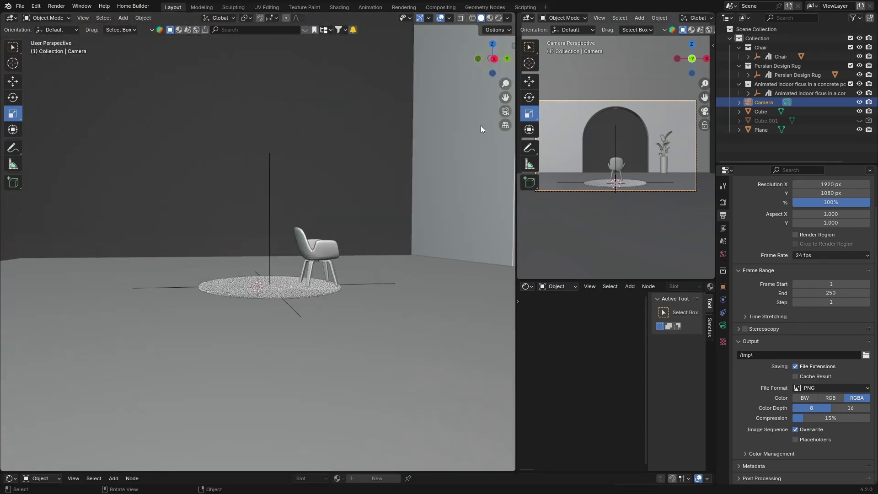
pyautogui.click(505, 112)
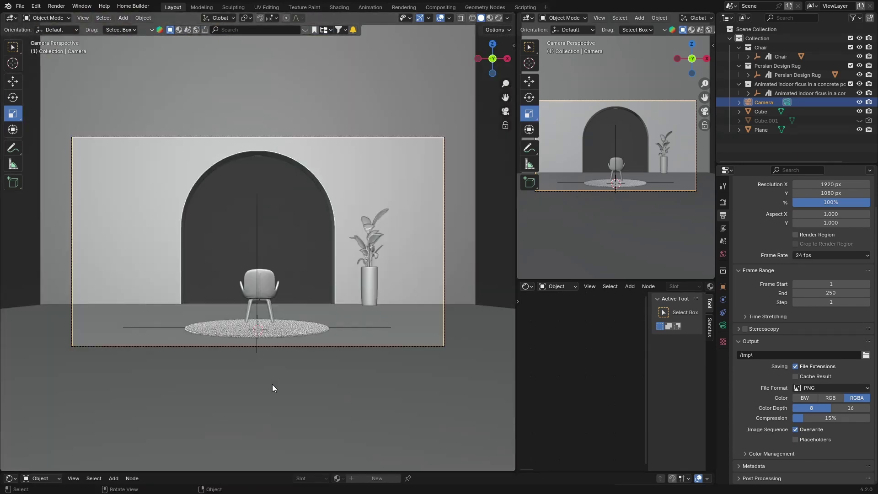
pyautogui.moveTo(271, 395); pyautogui.dragTo(235, 391, button='middle')
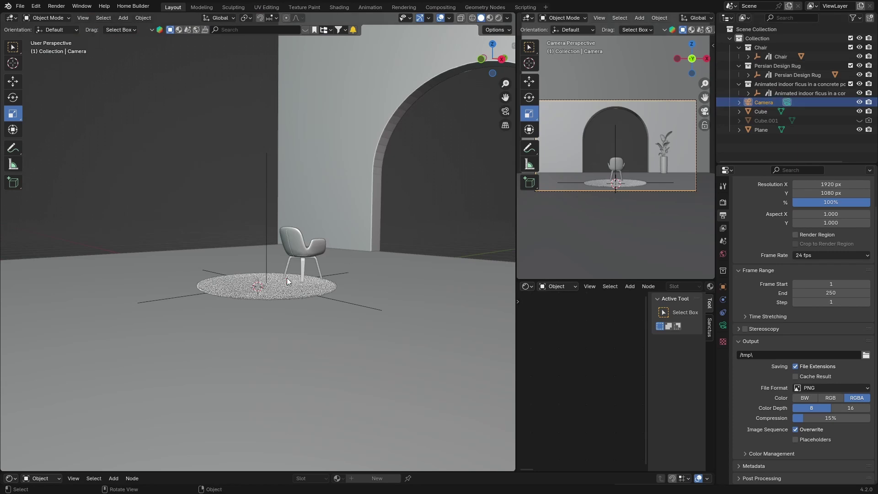
# Align the camera to the current view with Ctrl+Alt+Numpad 0, check the result, then undo it.
pyautogui.press('ctrl+alt+KP_0')
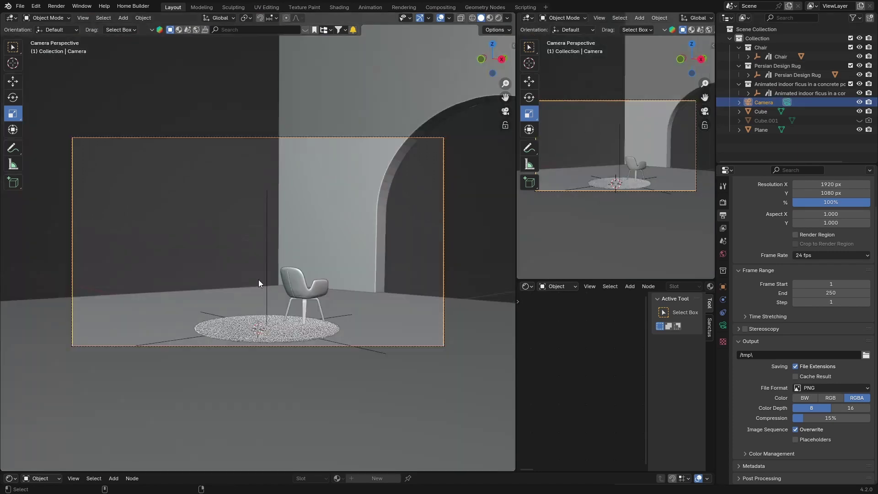
pyautogui.scroll(-5, 247, 304)
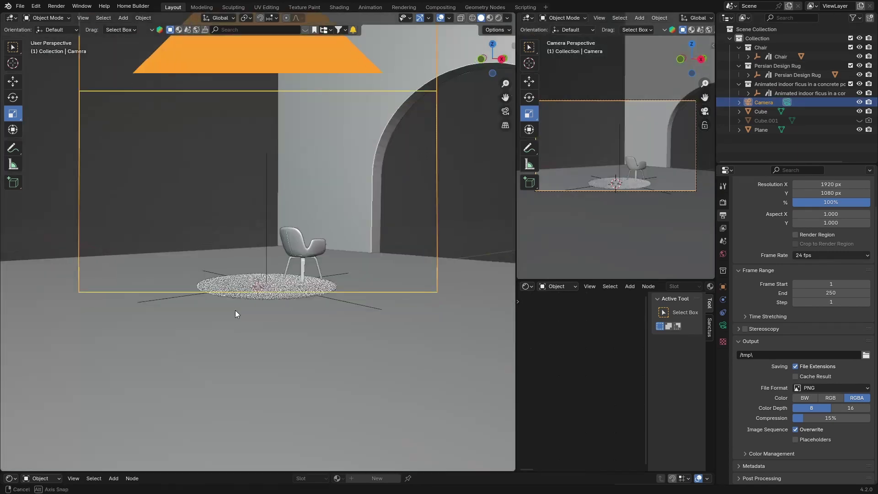
pyautogui.moveTo(270, 311); pyautogui.dragTo(357, 253, button='middle')
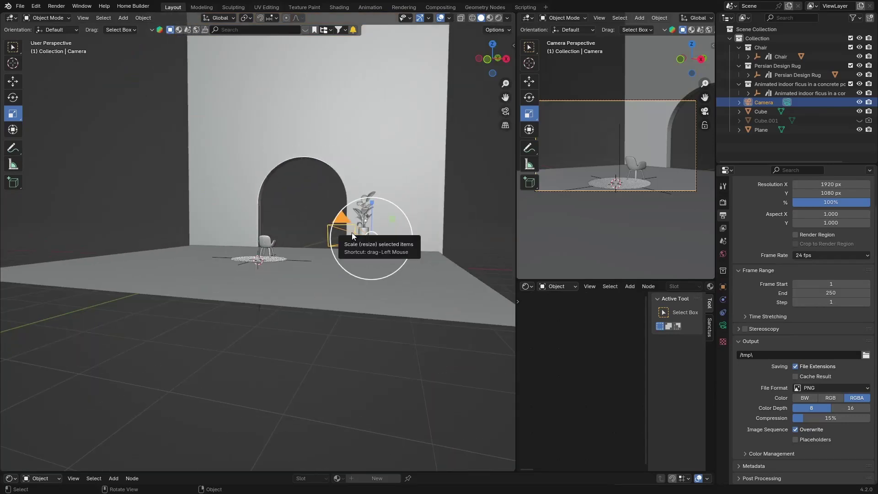
pyautogui.click(36, 6)
pyautogui.click(42, 17)
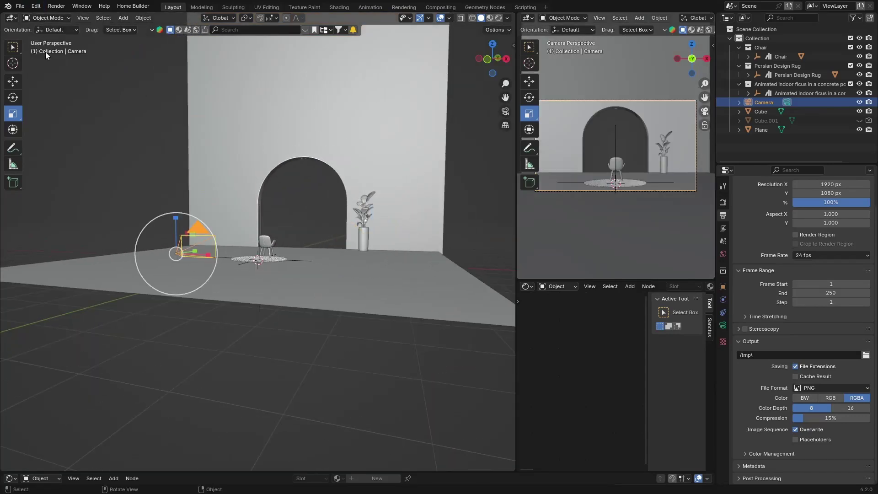
# Show the camera's Lens and Depth of Field settings: Perspective, 36 mm, Shift Y 0.110.
pyautogui.click(501, 112)
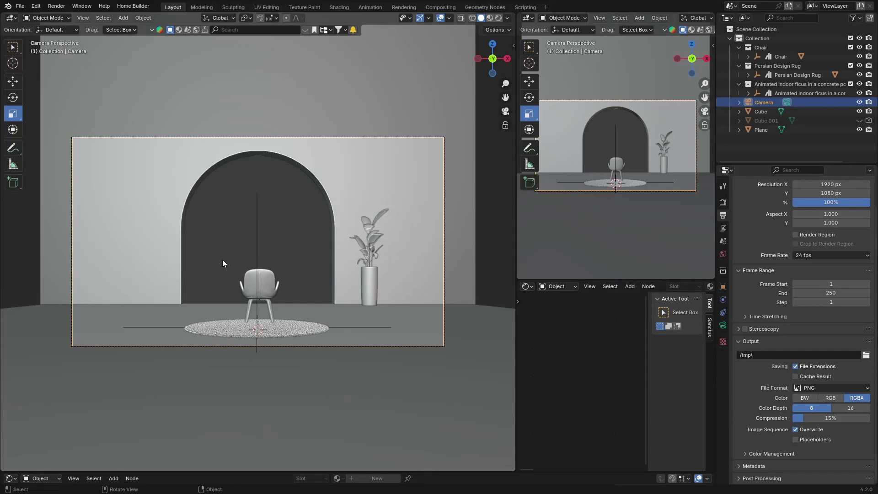
pyautogui.click(724, 325)
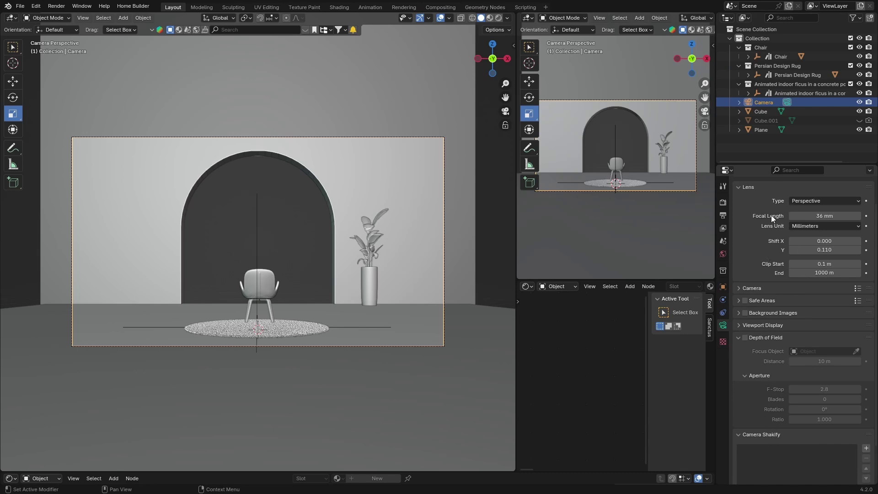
pyautogui.scroll(-3, 757, 412)
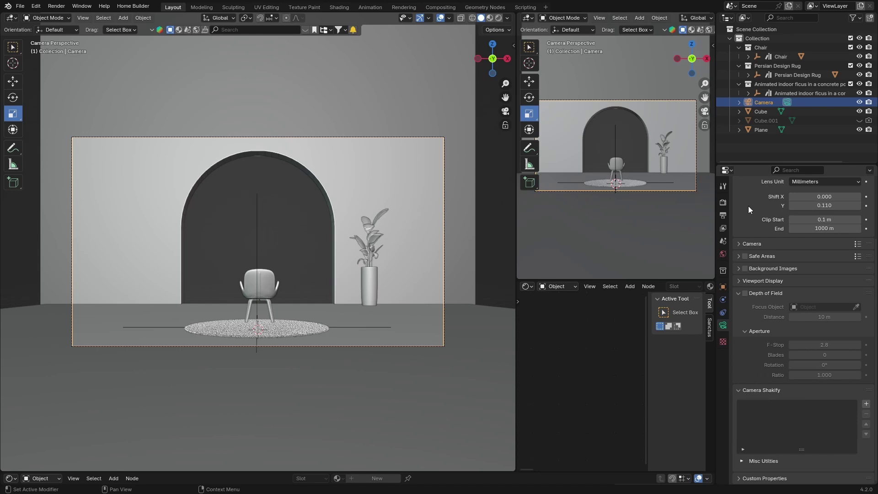
pyautogui.scroll(5, 764, 309)
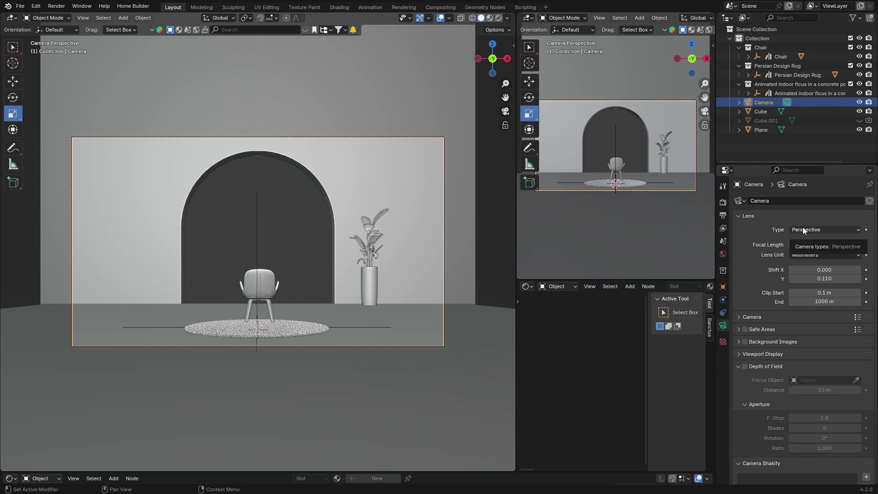
# Check the Lens Type list, keep Perspective, and switch the viewport to Rendered shading.
pyautogui.click(819, 230)
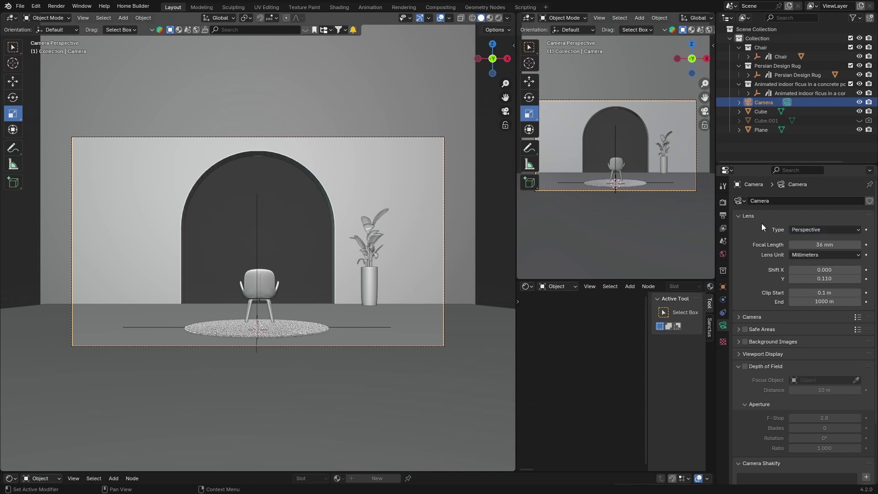
pyautogui.click(816, 230)
pyautogui.click(806, 230)
pyautogui.press('z')
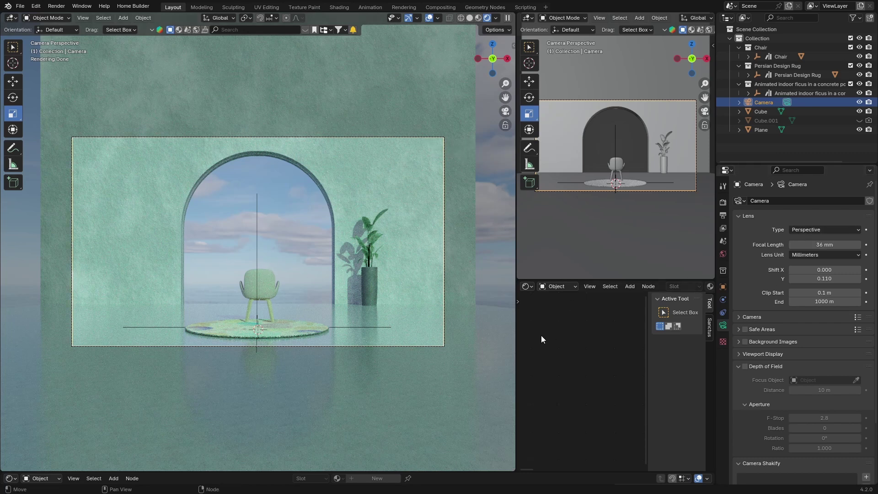
# Switch the camera to Orthographic projection, then back to Perspective.
pyautogui.click(801, 227)
pyautogui.click(805, 250)
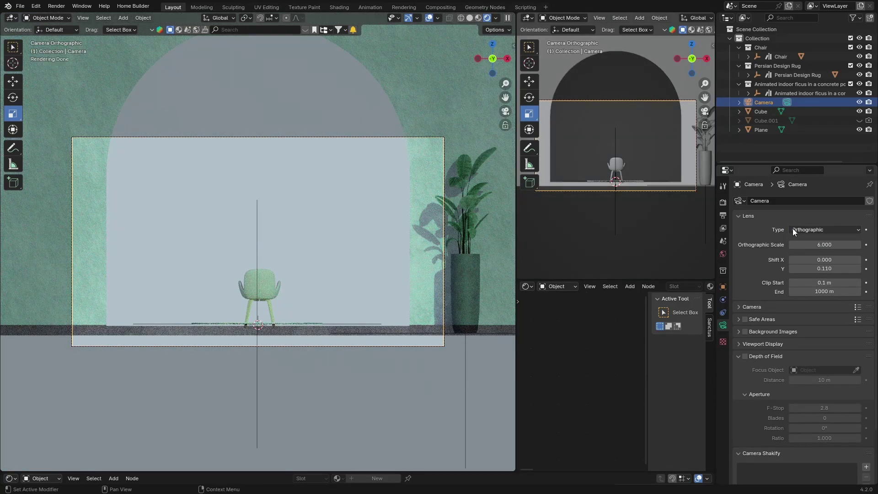
pyautogui.click(802, 229)
pyautogui.click(806, 240)
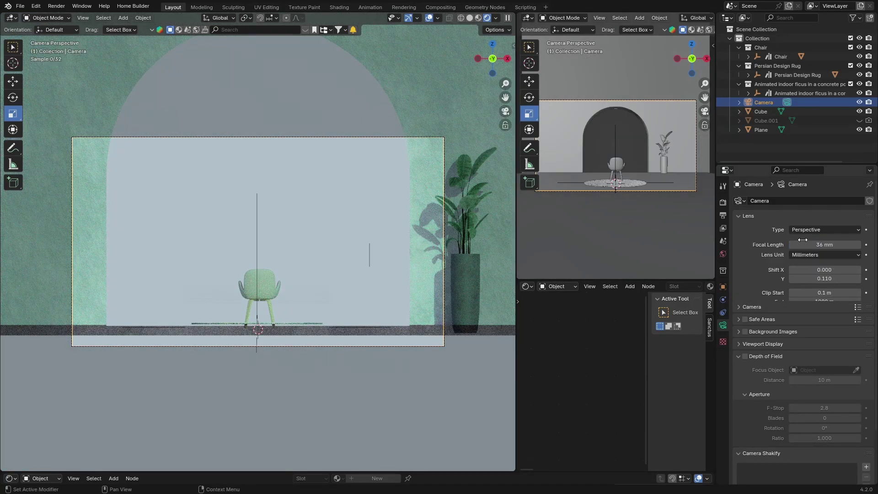
# Load the tile-plane file, select Camera, and show its Orthographic lens settings at 4.900 scale.
pyautogui.click(20, 7)
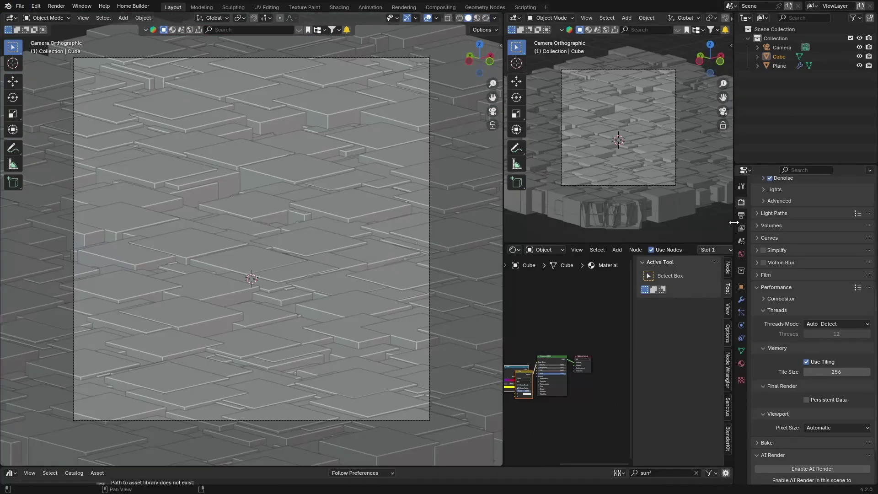
pyautogui.click(781, 47)
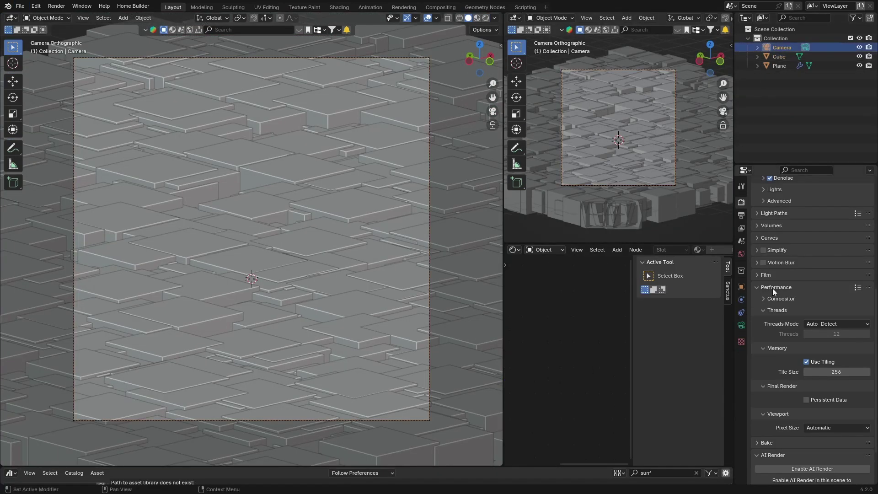
pyautogui.scroll(6, 774, 288)
pyautogui.click(742, 325)
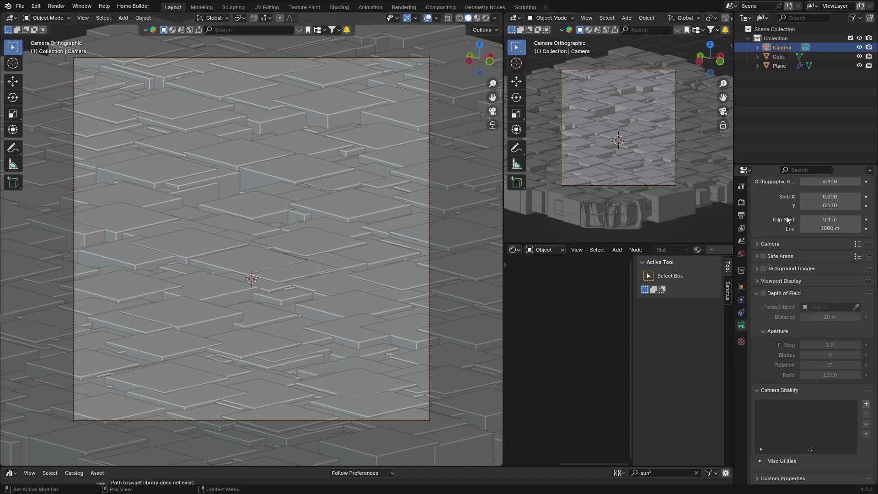
pyautogui.scroll(3, 781, 217)
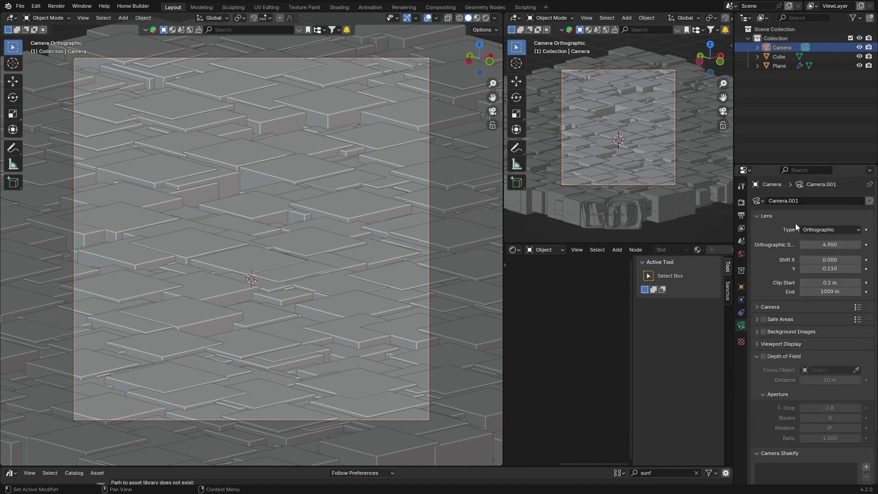
# Preview the tile plane in Rendered shading and look through its camera.
pyautogui.click(486, 18)
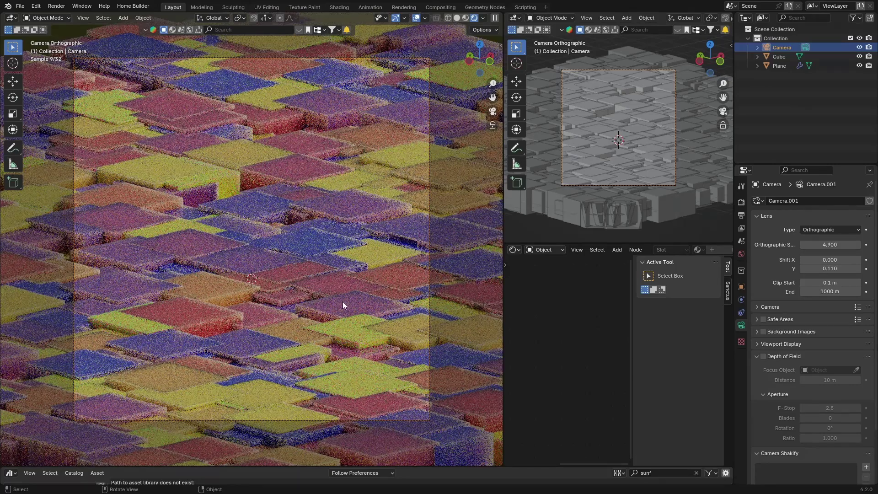
pyautogui.moveTo(342, 301); pyautogui.dragTo(285, 302, button='middle')
pyautogui.scroll(-5, 285, 303)
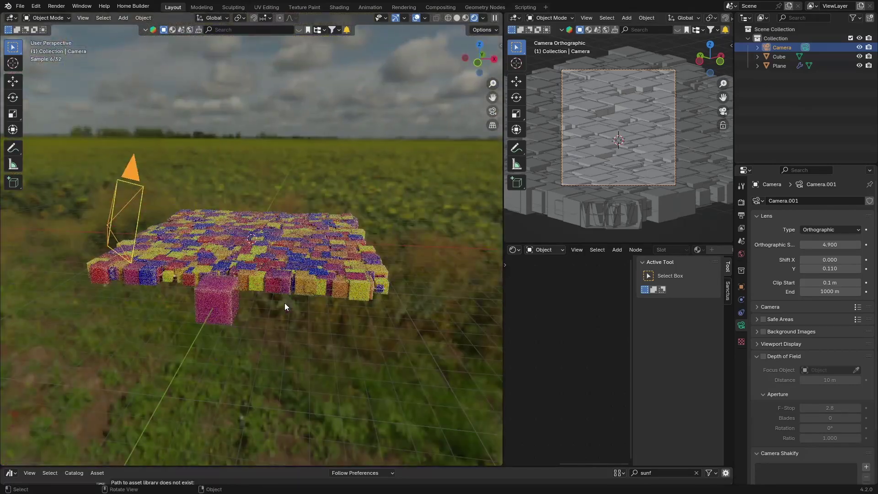
pyautogui.click(493, 111)
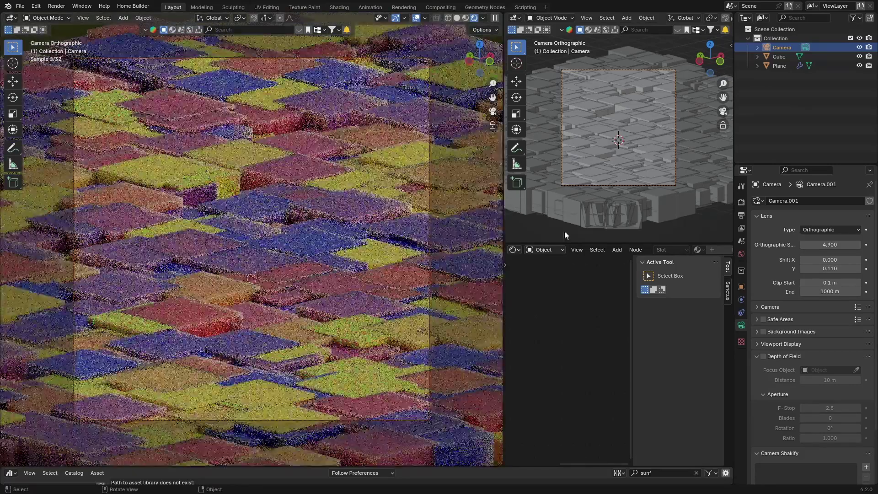
# Toggle the lens to Perspective and back to Orthographic, then lower Orthographic Scale to 4.600.
pyautogui.click(812, 231)
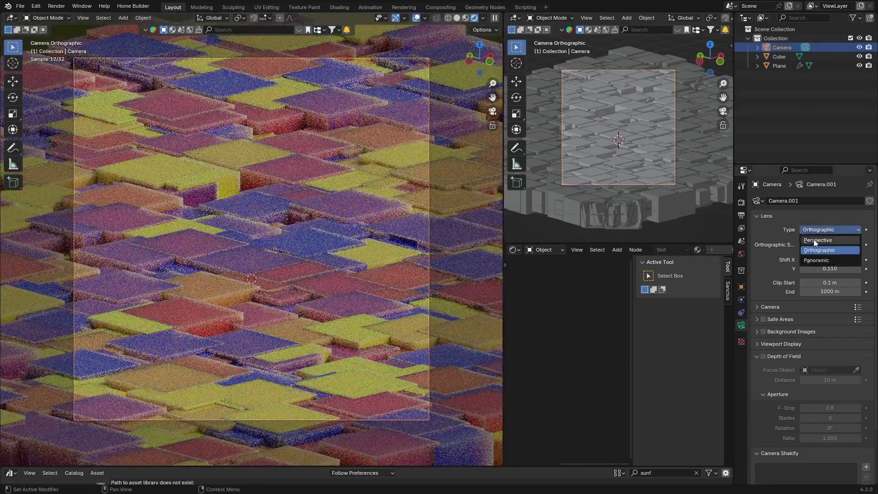
pyautogui.click(814, 239)
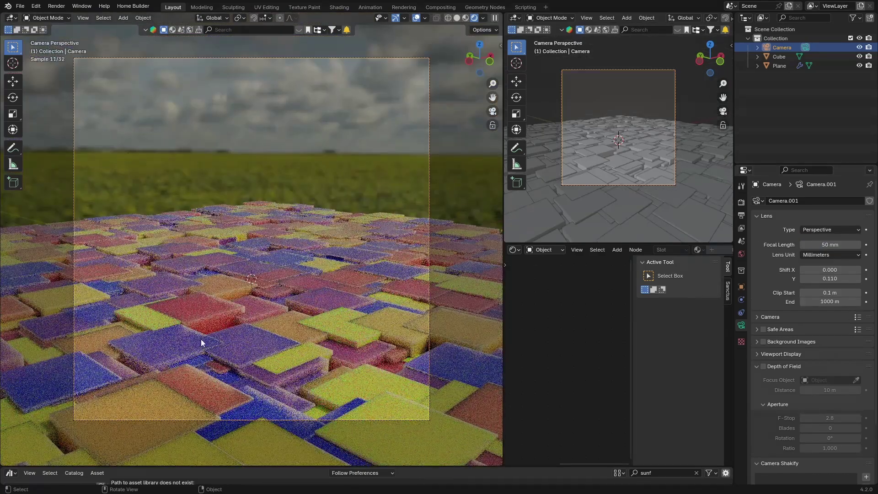
pyautogui.click(808, 230)
pyautogui.click(847, 251)
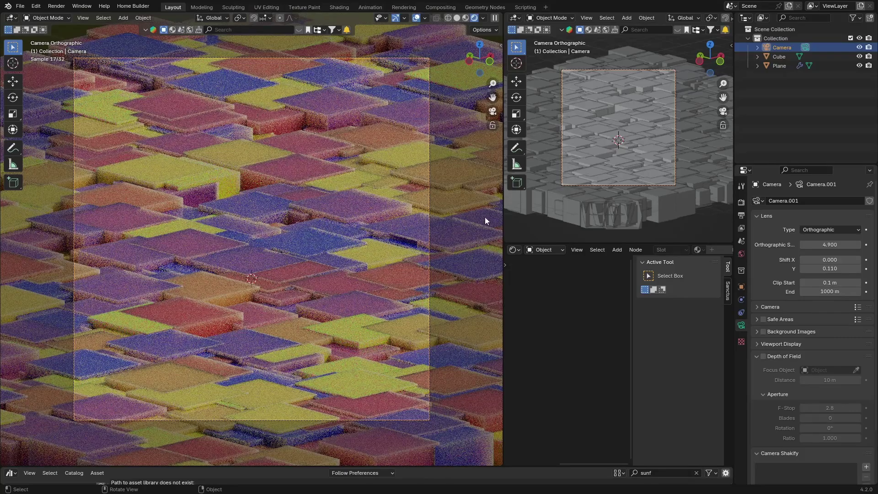
pyautogui.moveTo(830, 245)
pyautogui.mouseDown()
pyautogui.moveTo(807, 245)
pyautogui.moveTo(850, 245)
pyautogui.moveTo(823, 245)
pyautogui.mouseUp()
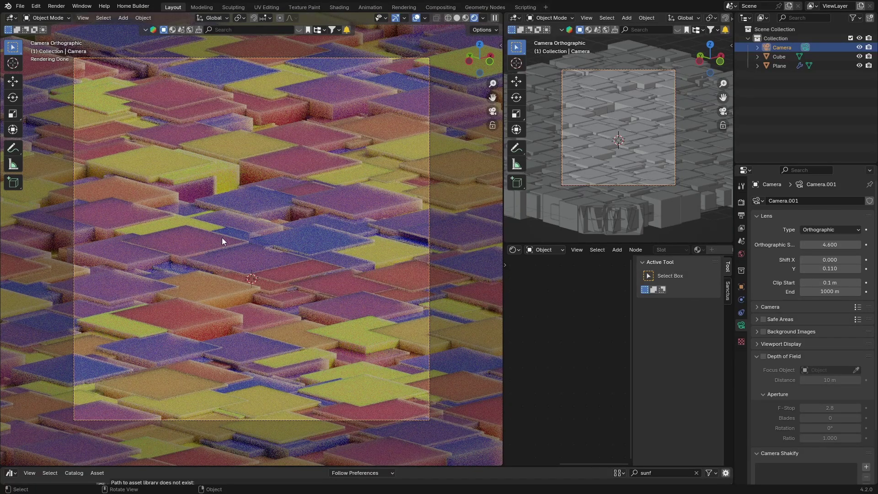
pyautogui.moveTo(204, 266); pyautogui.dragTo(320, 261, button='middle')
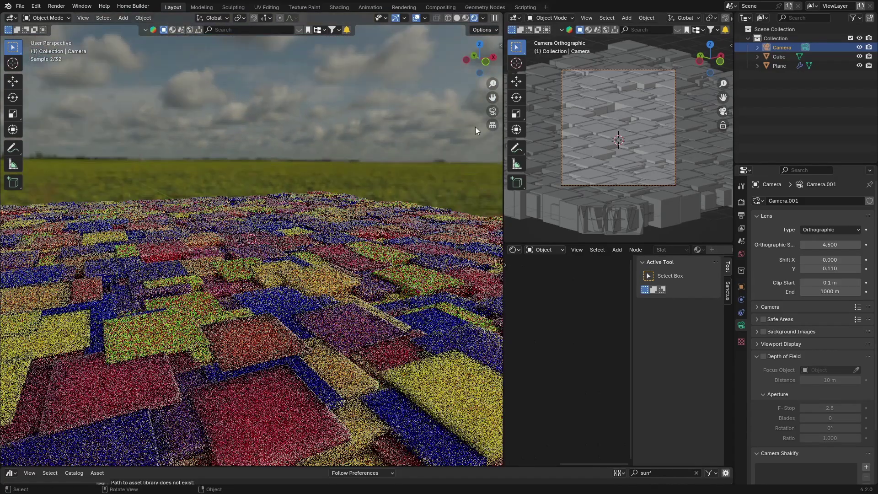
pyautogui.click(493, 111)
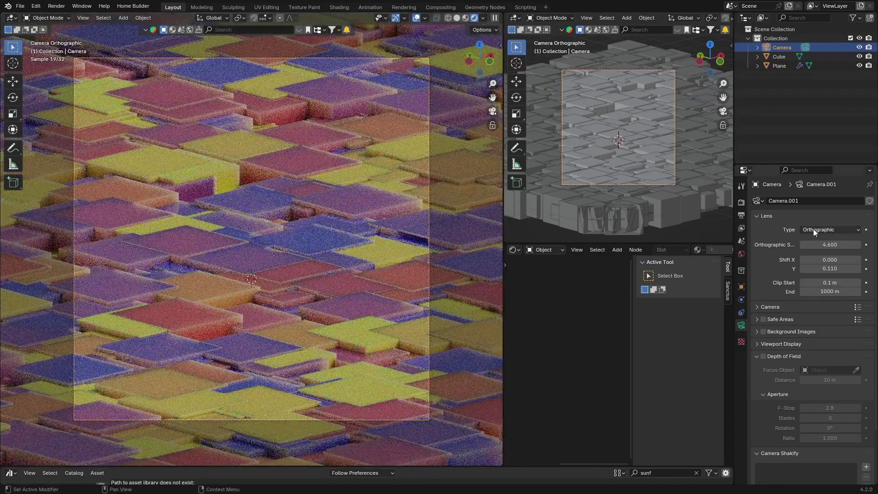
# Reopen the chair scene without saving the tile scene and show it in Rendered shading.
pyautogui.click(22, 8)
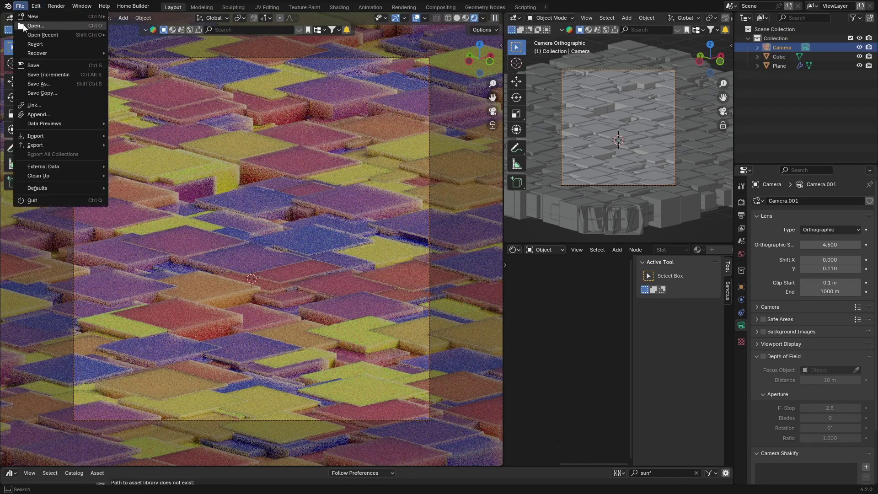
pyautogui.click(36, 30)
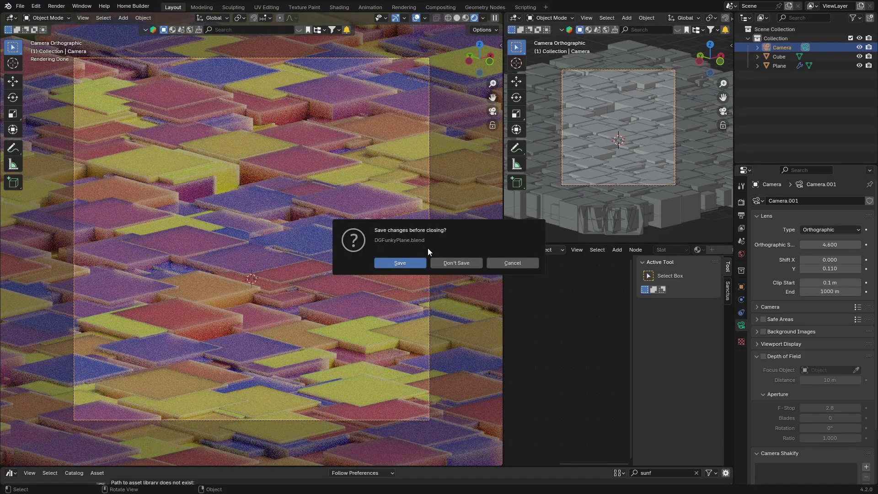
pyautogui.click(456, 263)
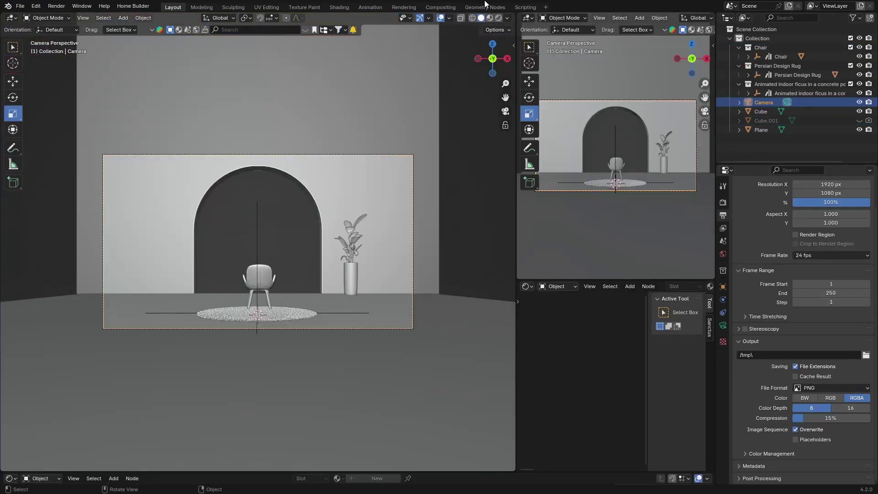
pyautogui.click(498, 18)
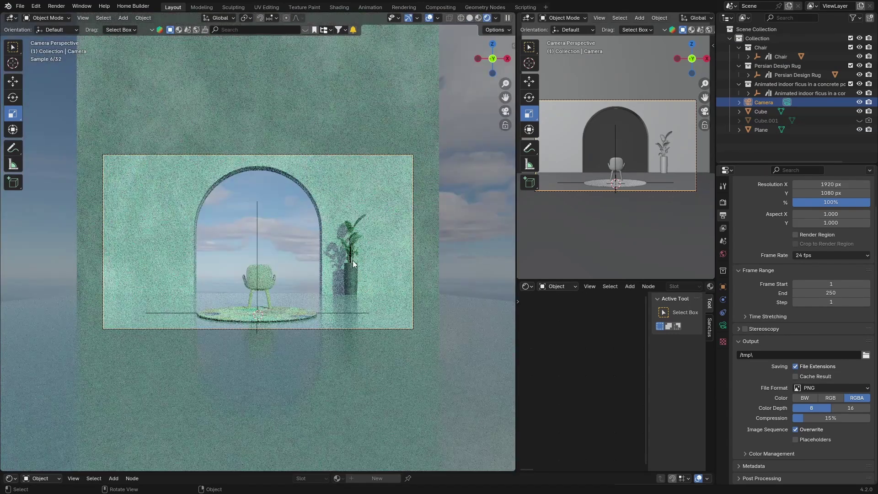
pyautogui.scroll(3, 352, 260)
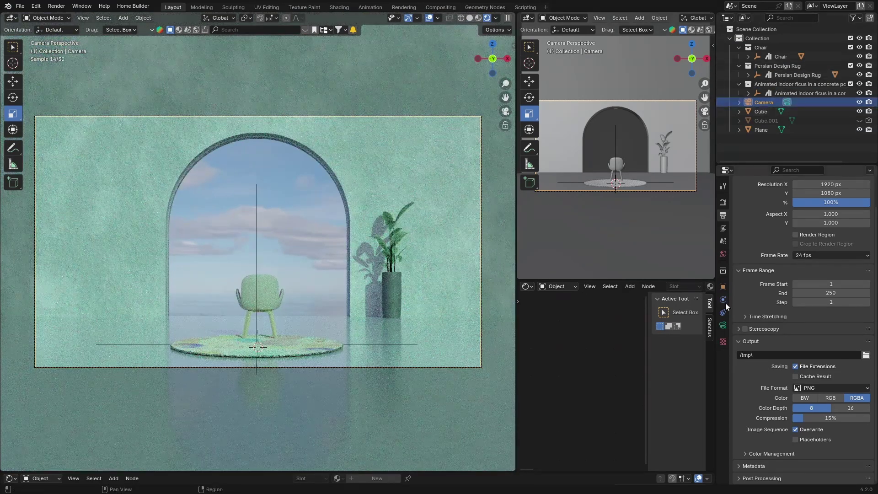
# Open the camera's Lens panel and drag Focal Length down to 30 mm.
pyautogui.click(723, 325)
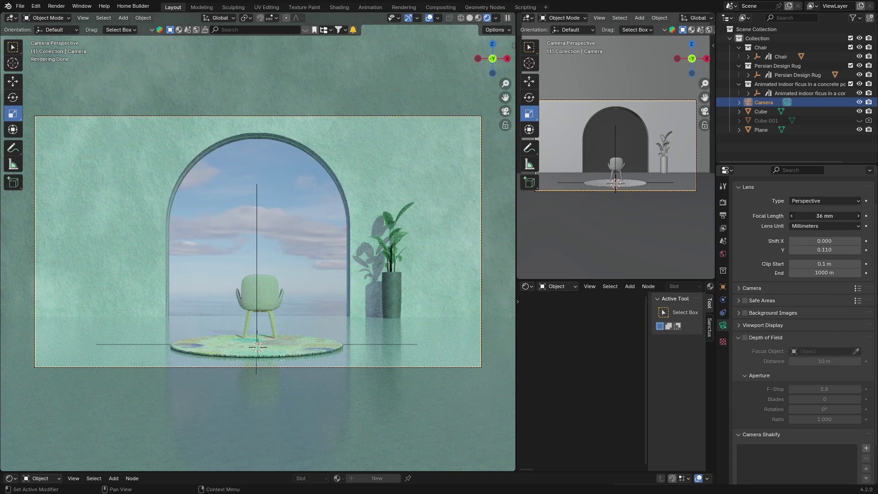
pyautogui.moveTo(825, 215); pyautogui.dragTo(805, 216)
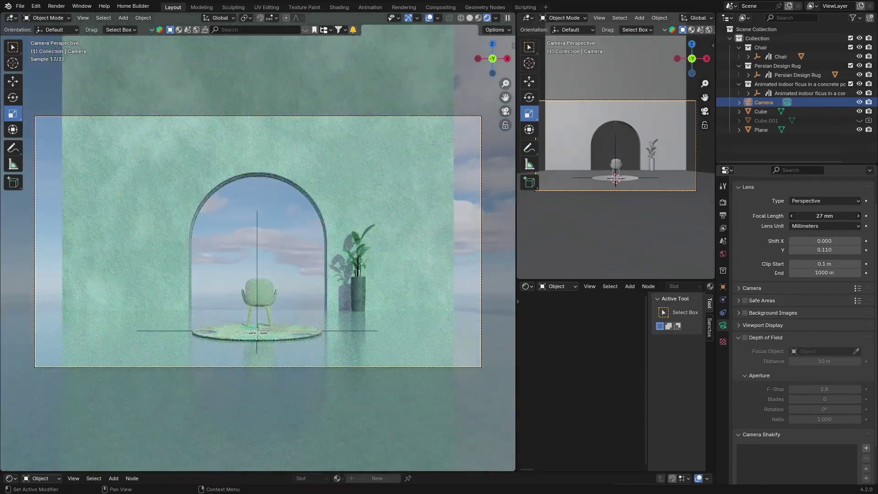
pyautogui.moveTo(824, 216)
pyautogui.mouseDown()
pyautogui.moveTo(808, 216)
pyautogui.moveTo(827, 215)
pyautogui.mouseUp()
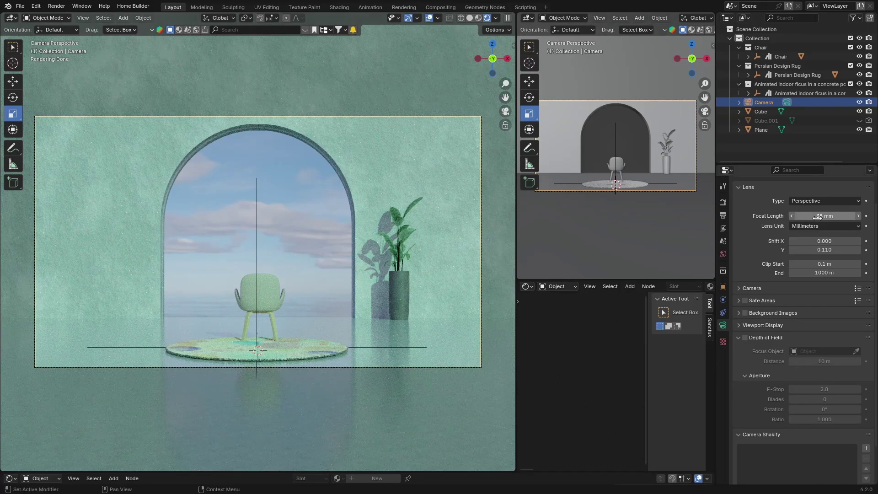
pyautogui.moveTo(825, 216); pyautogui.dragTo(794, 216)
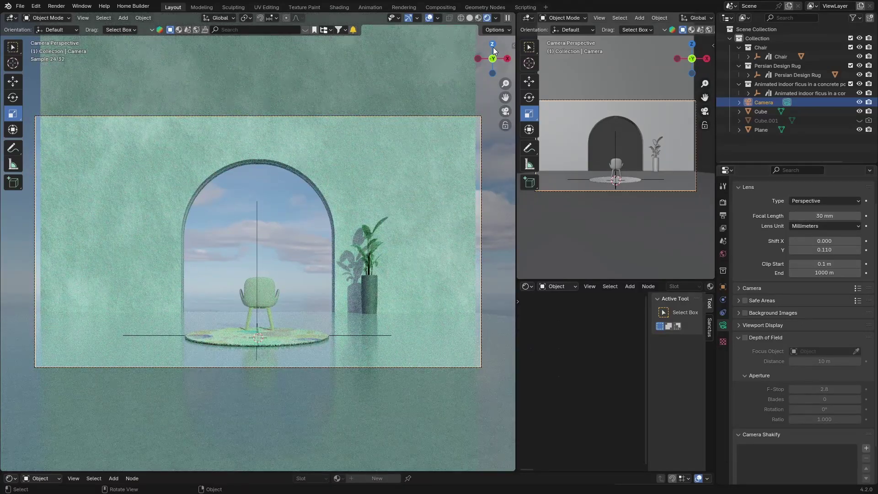
# From the top view, move the camera about 0.64 m forward along Y, then look through it.
pyautogui.click(492, 45)
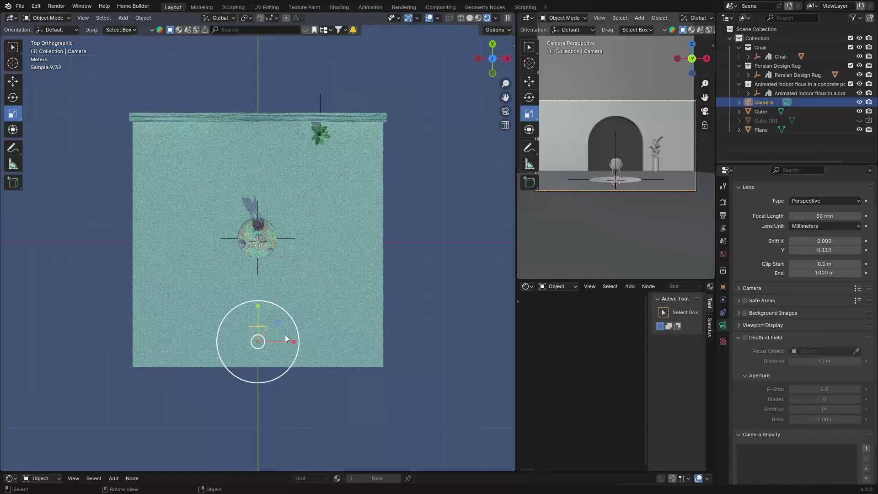
pyautogui.moveTo(278, 331); pyautogui.dragTo(277, 305)
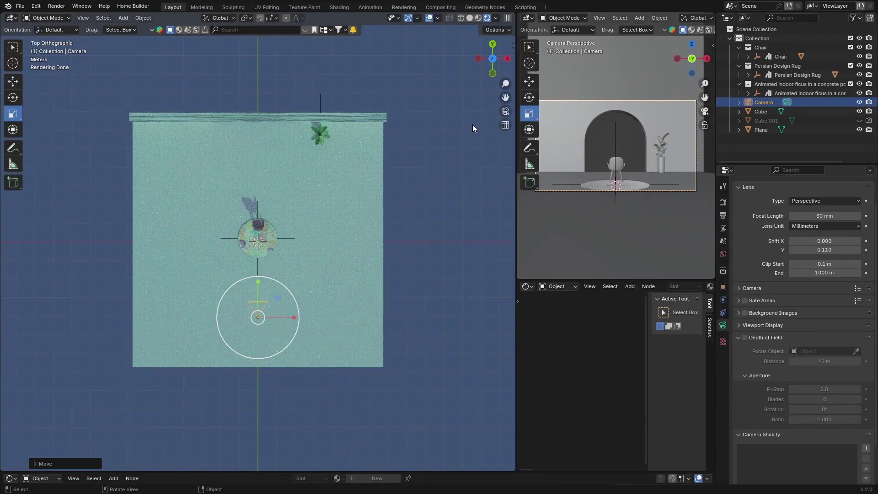
pyautogui.click(505, 111)
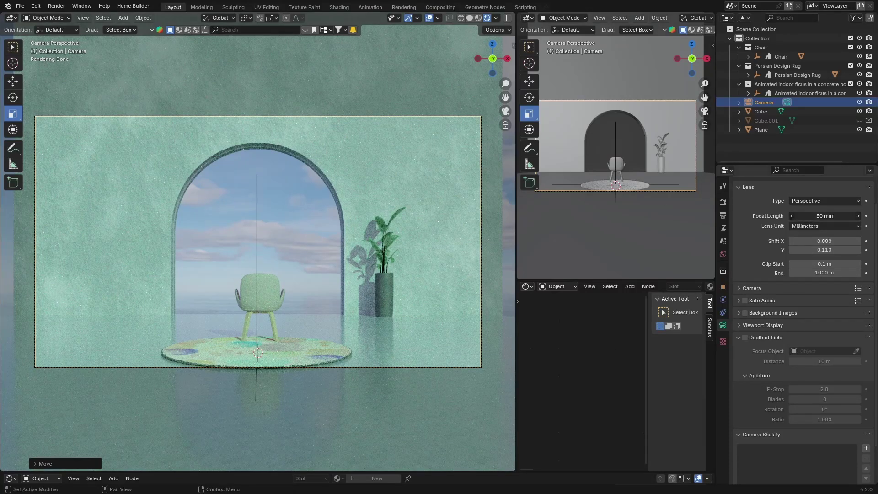
# Check the focal length and lens unit, leaving 30 mm in millimeters.
pyautogui.click(821, 217)
pyautogui.click(777, 217)
pyautogui.click(799, 224)
pyautogui.click(800, 224)
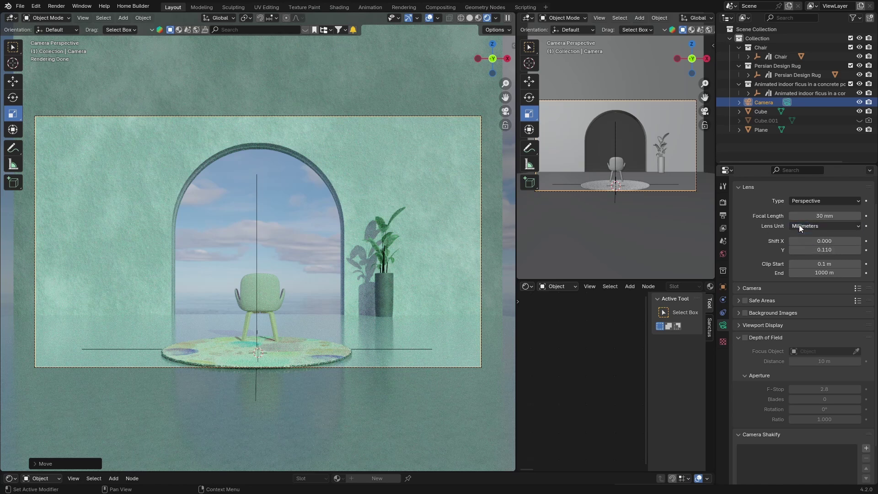
# Reset the camera's Shift X to 0 and lower Shift Y to 0.060.
pyautogui.moveTo(817, 241)
pyautogui.mouseDown()
pyautogui.moveTo(829, 242)
pyautogui.moveTo(811, 241)
pyautogui.mouseUp()
pyautogui.click(821, 241)
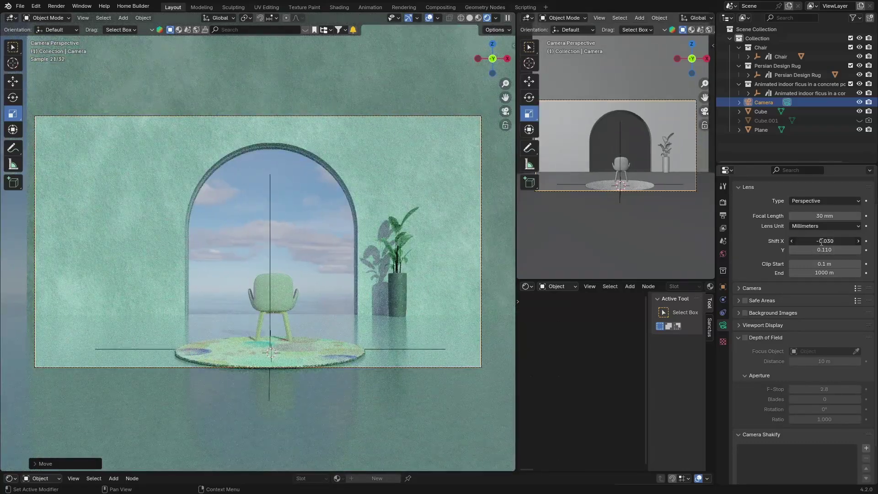
pyautogui.write('0')
pyautogui.press('Return')
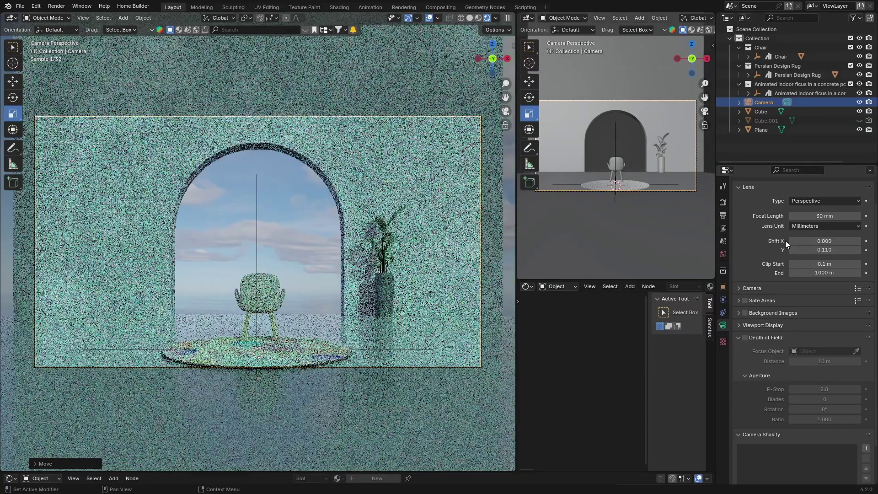
pyautogui.moveTo(819, 250); pyautogui.dragTo(777, 251)
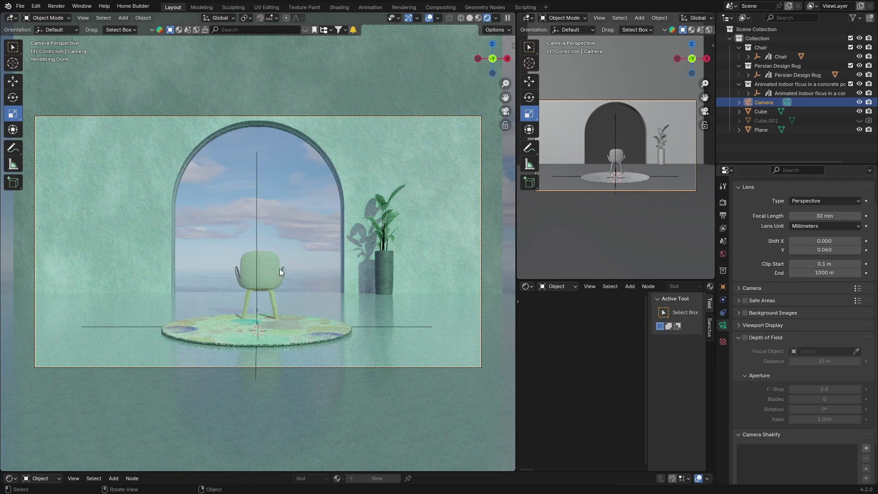
pyautogui.moveTo(382, 259); pyautogui.dragTo(290, 190, button='middle')
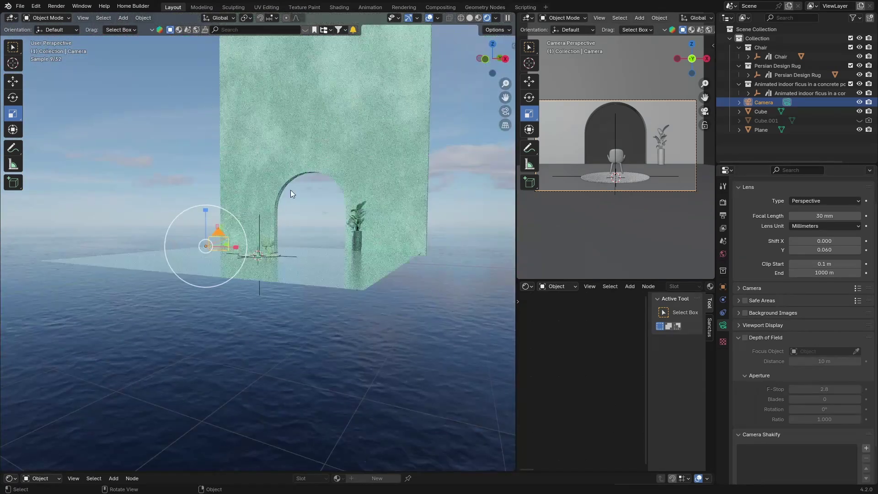
# Return to the camera view, expand the sensor settings, and try Sensor Fit Horizontal, then Vertical.
pyautogui.click(506, 112)
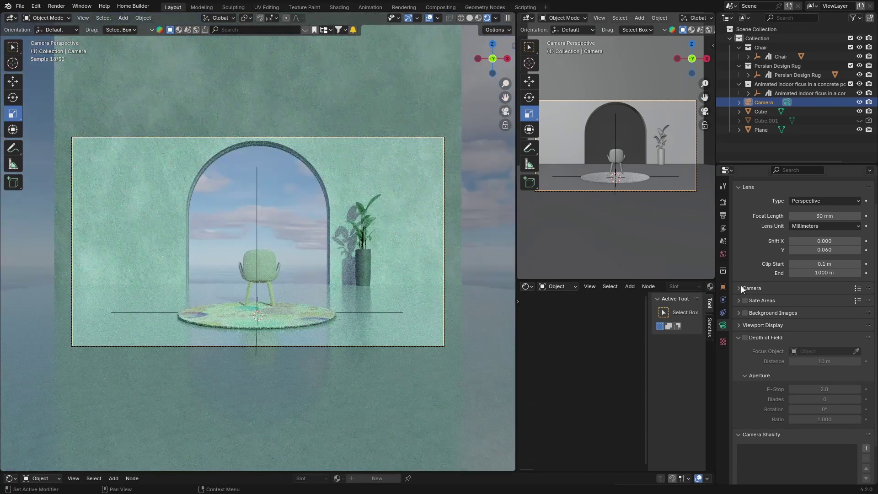
pyautogui.click(738, 288)
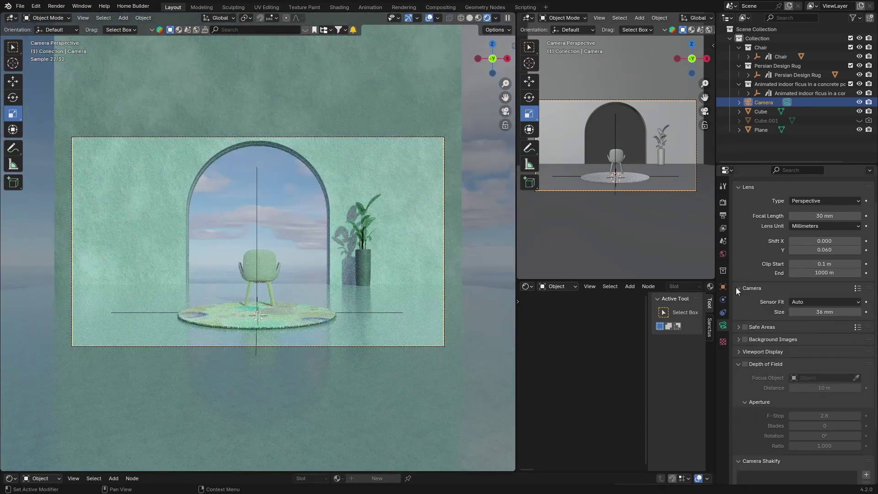
pyautogui.click(817, 302)
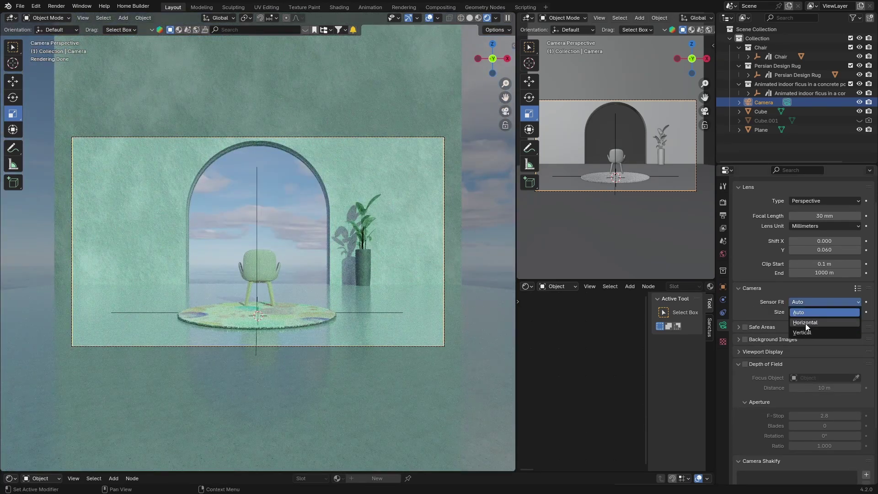
pyautogui.click(805, 323)
pyautogui.click(817, 302)
pyautogui.click(810, 331)
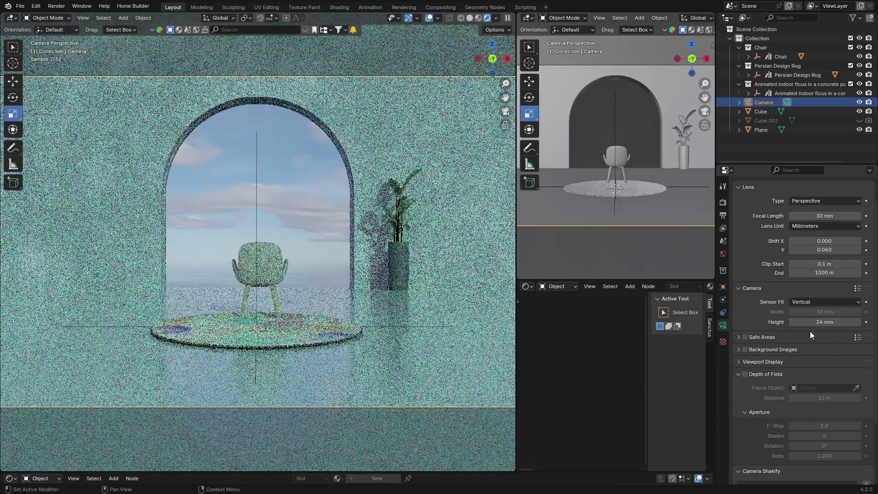
# Set Sensor Fit back to Auto and undo a 54 mm sensor size back to 36 mm.
pyautogui.click(811, 301)
pyautogui.click(811, 311)
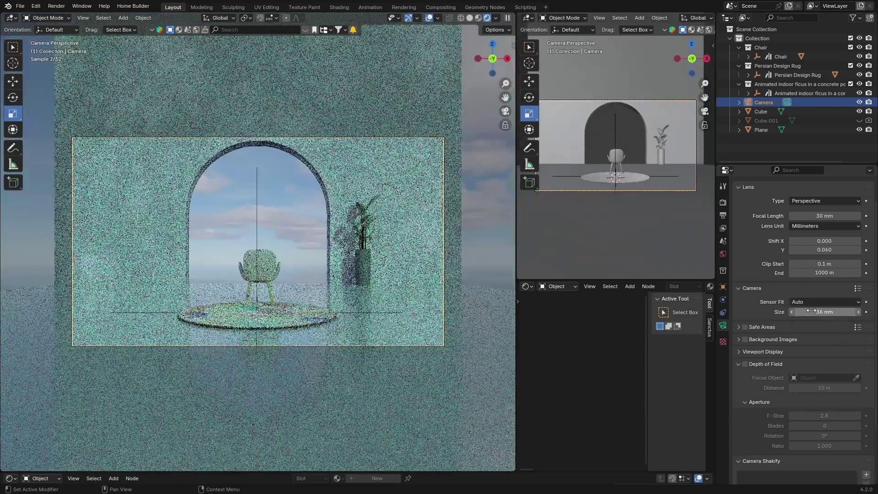
pyautogui.moveTo(811, 311); pyautogui.dragTo(837, 311)
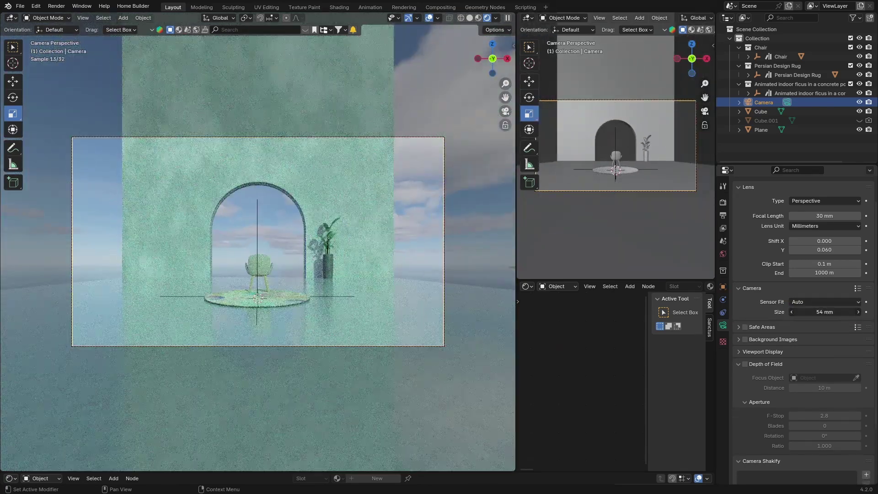
pyautogui.hotkey('ctrl', 'z')
pyautogui.hotkey('ctrl', 'z')
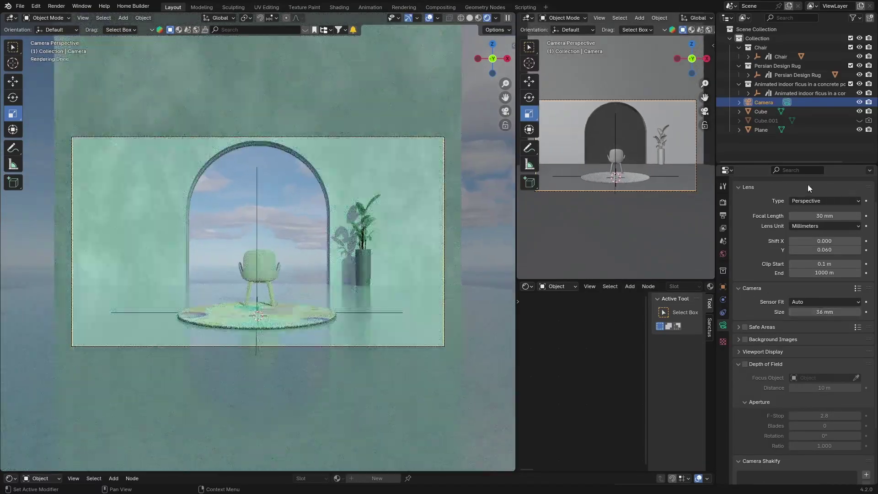
# Briefly expand Safe Areas and toggle Background Images on, then off again.
pyautogui.click(739, 326)
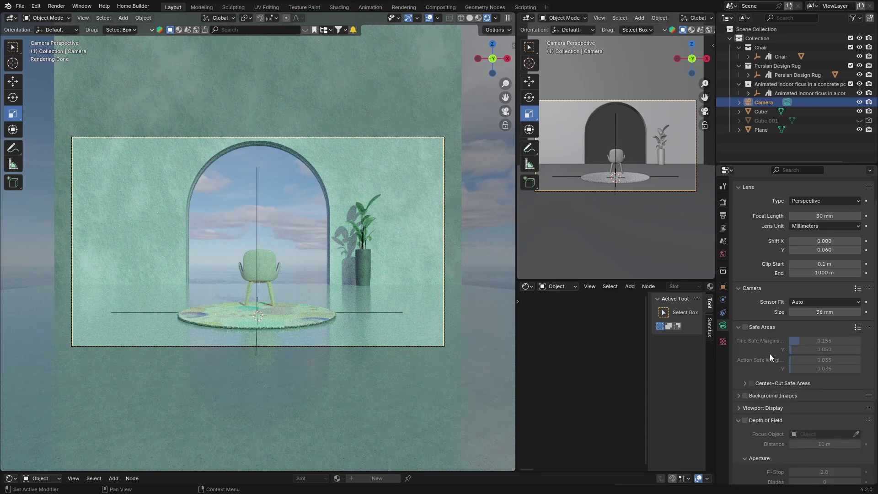
pyautogui.click(760, 326)
pyautogui.click(745, 340)
pyautogui.click(745, 339)
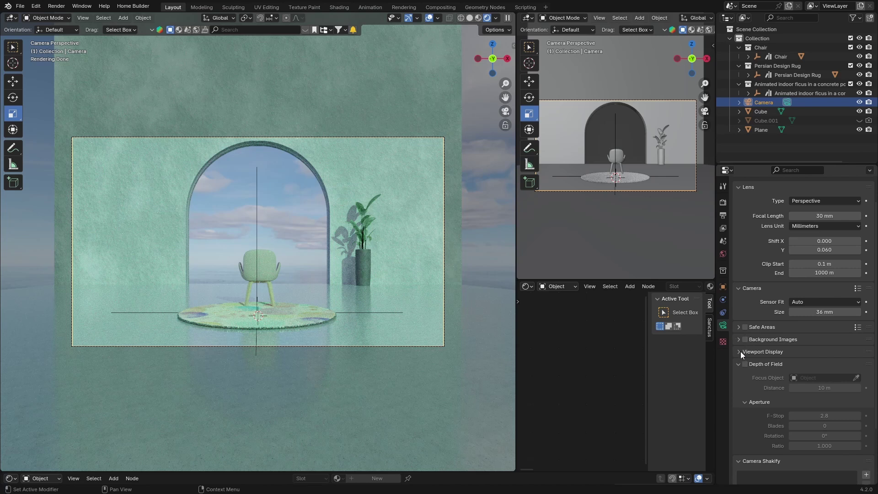
# In Viewport Display, try the Thirds and Center composition guides, then turn Thirds off and collapse the guides.
pyautogui.click(740, 351)
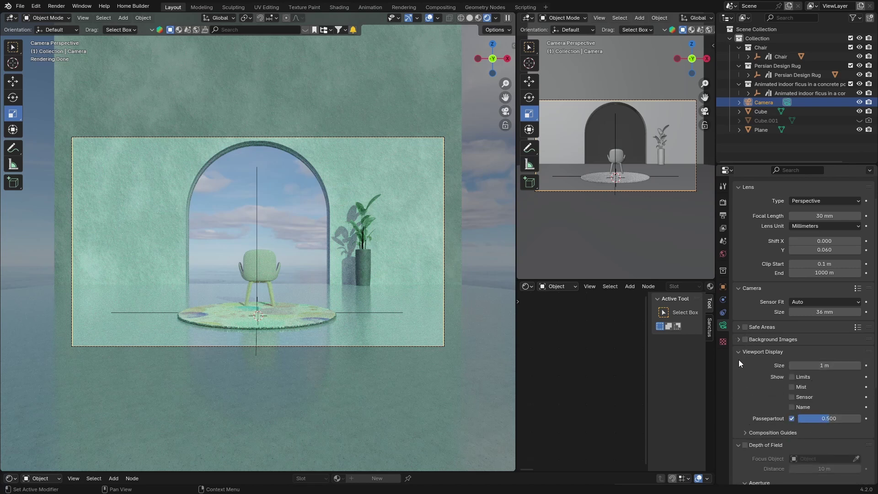
pyautogui.click(747, 432)
pyautogui.scroll(-4, 752, 422)
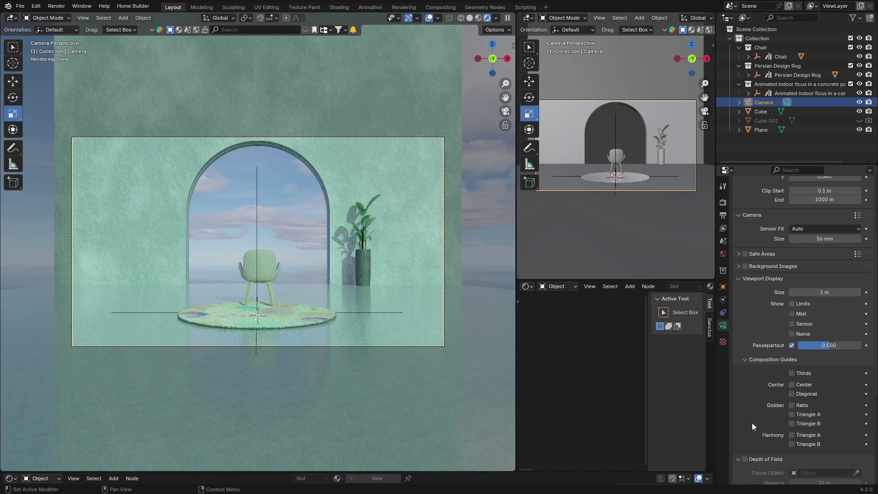
pyautogui.click(791, 374)
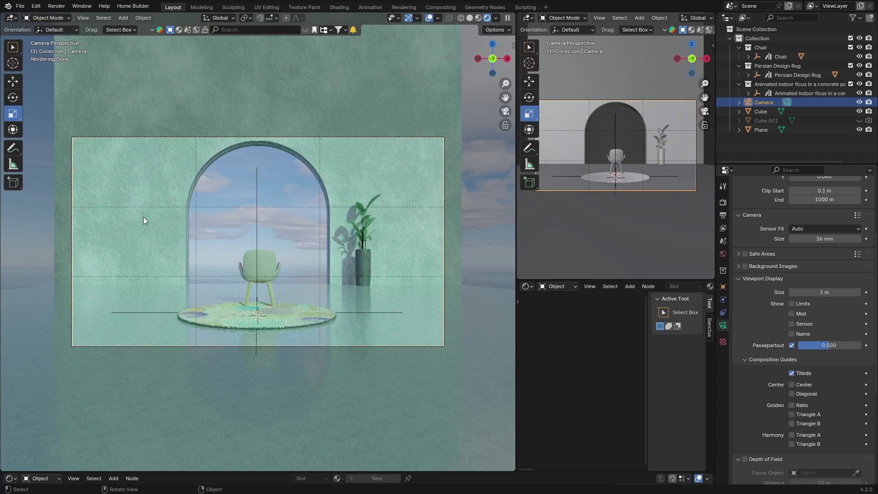
pyautogui.click(791, 385)
pyautogui.click(792, 374)
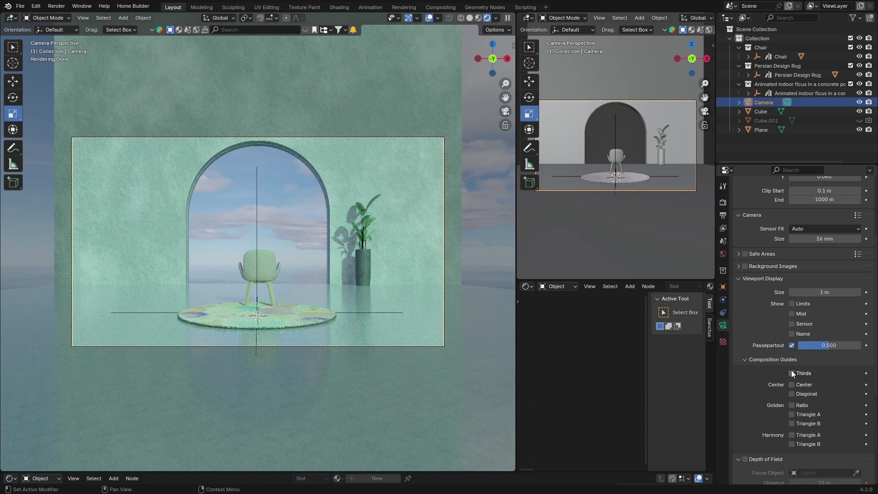
pyautogui.click(745, 360)
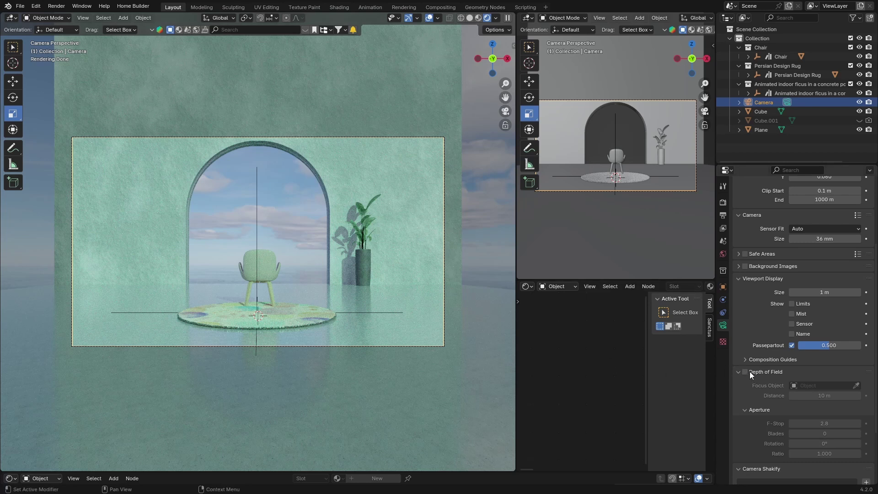
# Discard the arch scene's unsaved changes and open the waterside landscape project.
pyautogui.click(20, 7)
pyautogui.hotkey('ctrl', 'q')
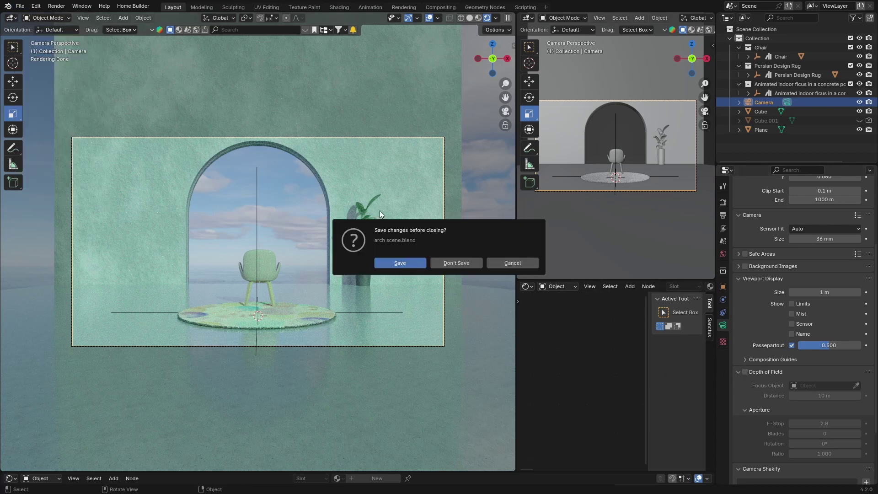
pyautogui.click(446, 262)
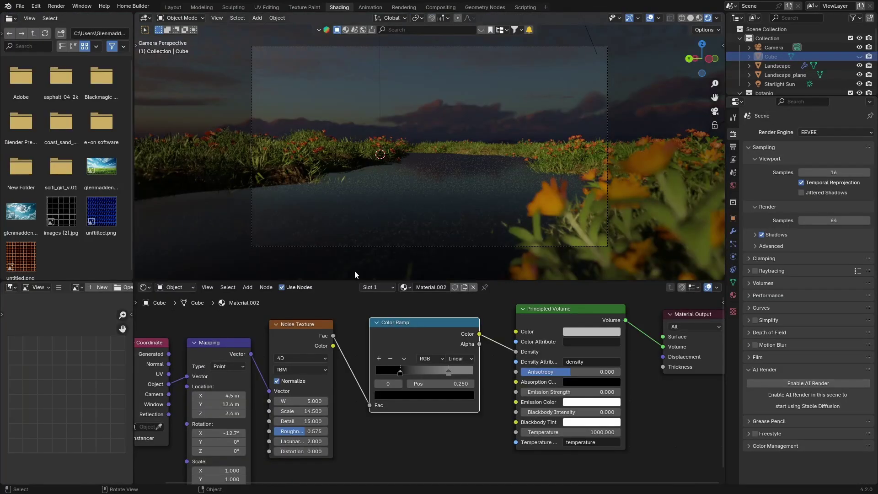
# In the Layout workspace, view through the camera with Rendered shading and select the Camera object.
pyautogui.click(173, 7)
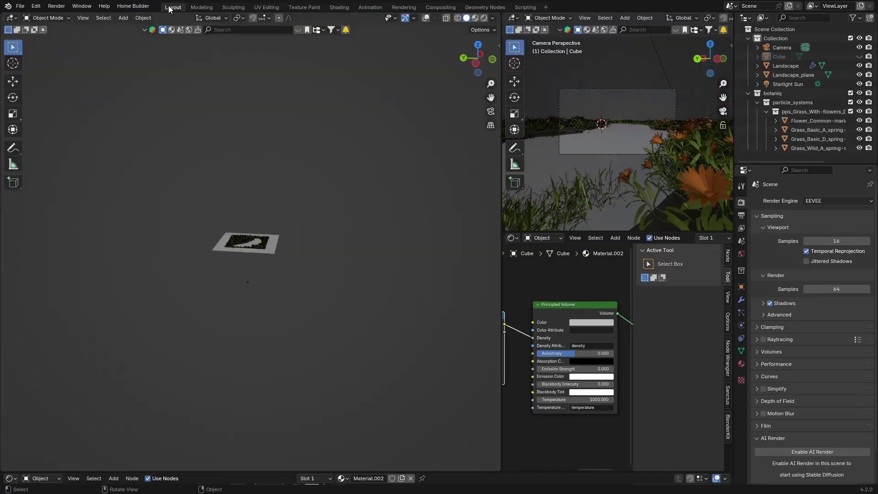
pyautogui.click(490, 111)
pyautogui.click(484, 18)
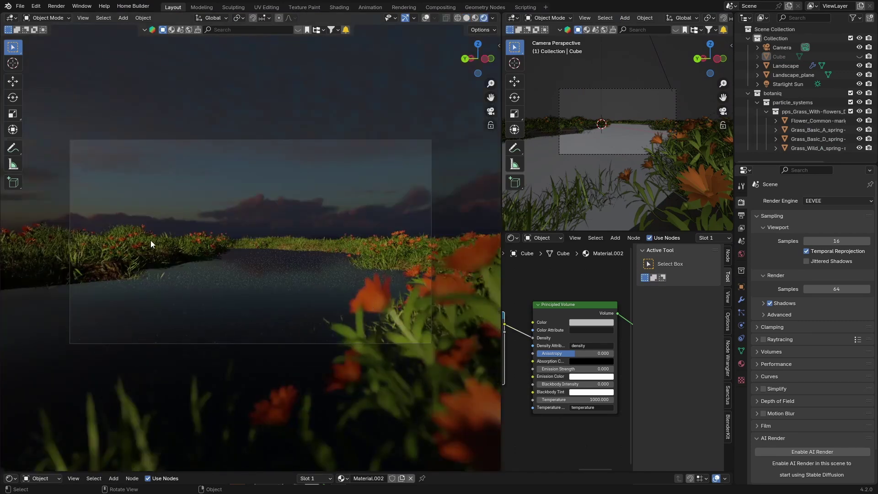
pyautogui.click(784, 48)
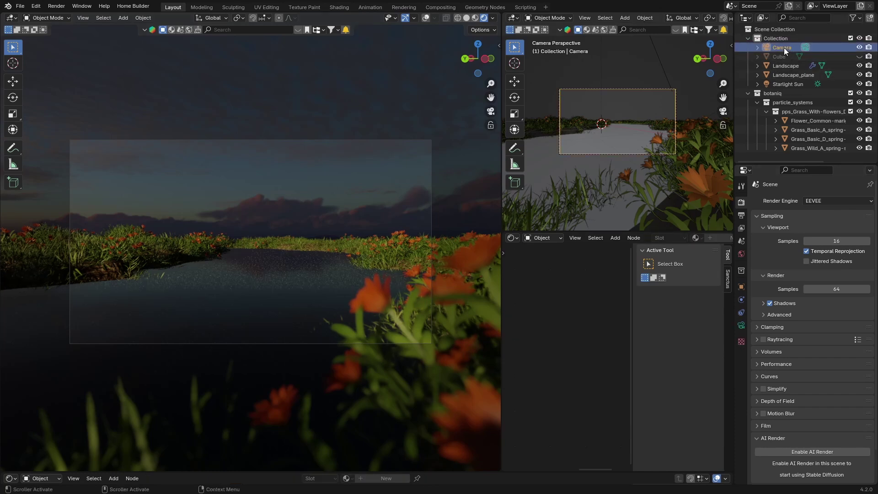
# Switch the render engine to Cycles, then toggle the camera's Depth of Field off and back on.
pyautogui.click(823, 199)
pyautogui.click(814, 230)
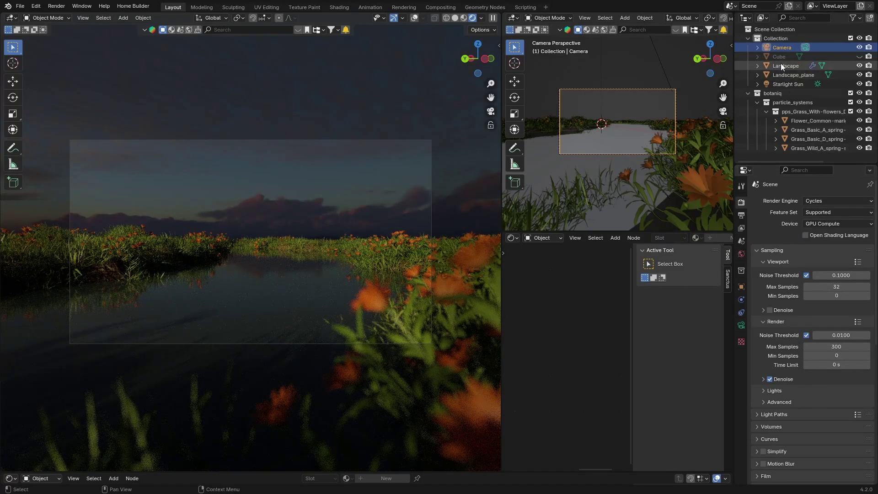
pyautogui.click(742, 325)
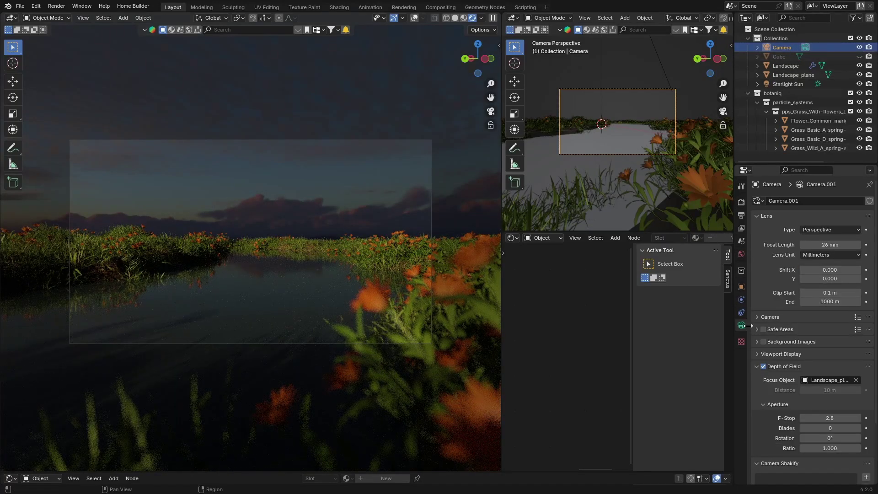
pyautogui.click(763, 367)
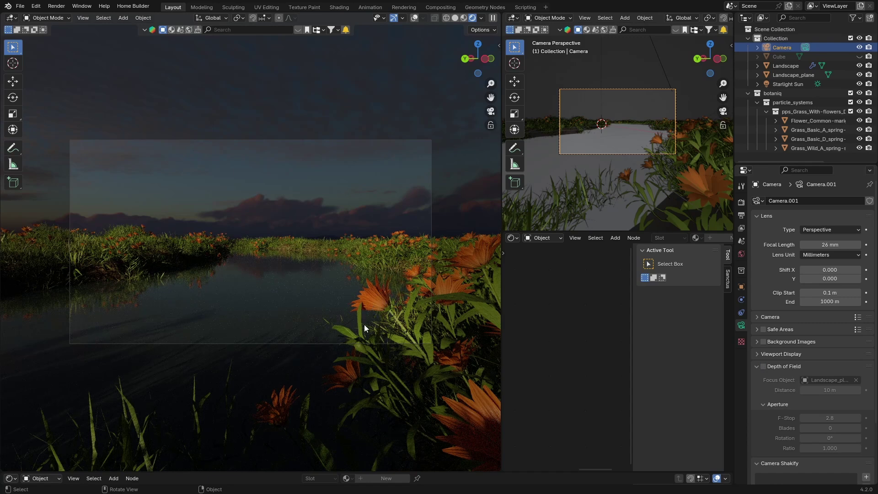
pyautogui.click(763, 366)
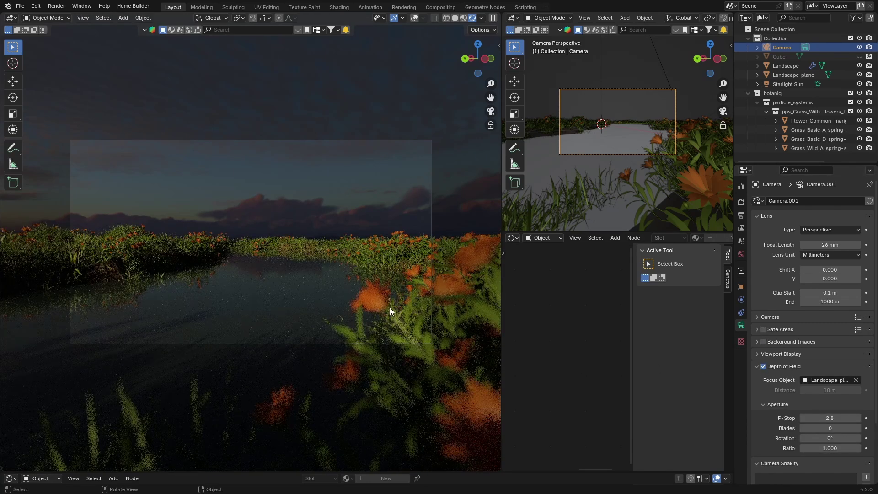
# Clear the Landscape_plane focus object and eyedrop the Landscape in the viewport as the new focus.
pyautogui.click(807, 381)
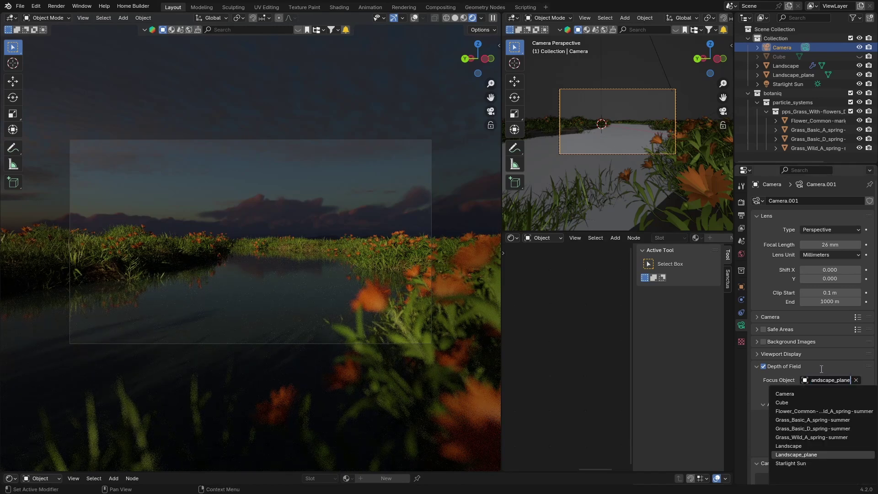
pyautogui.click(805, 380)
pyautogui.click(829, 380)
pyautogui.click(856, 380)
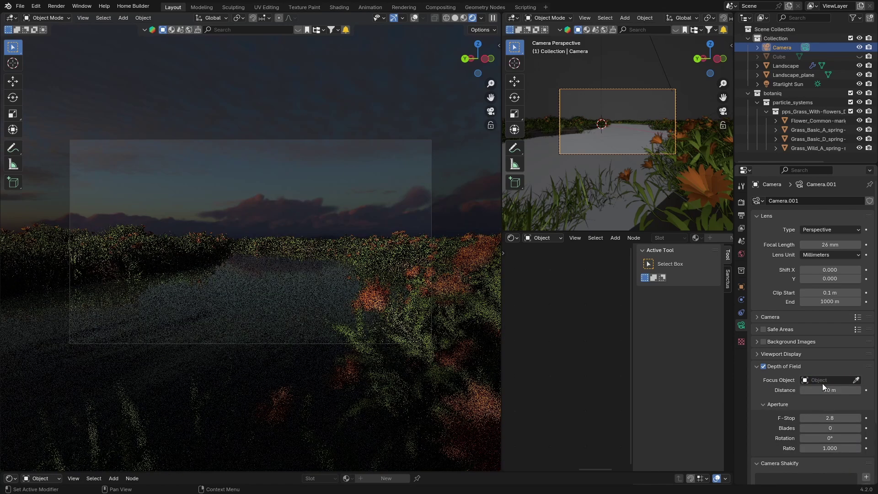
pyautogui.click(856, 380)
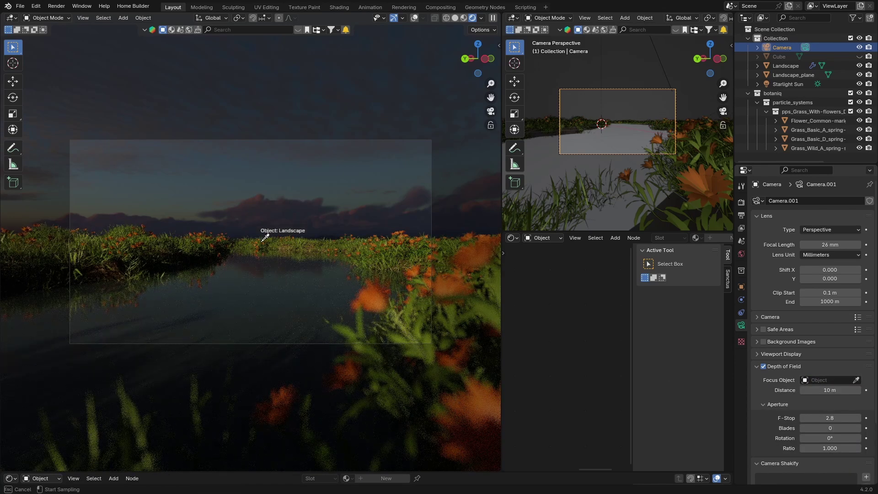
pyautogui.click(263, 241)
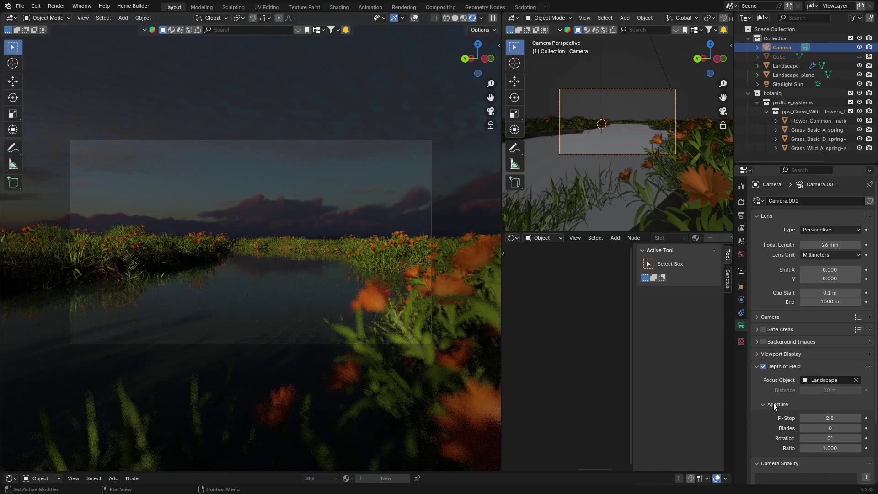
# Try camera F-Stop values of 10, then 16.
pyautogui.click(829, 417)
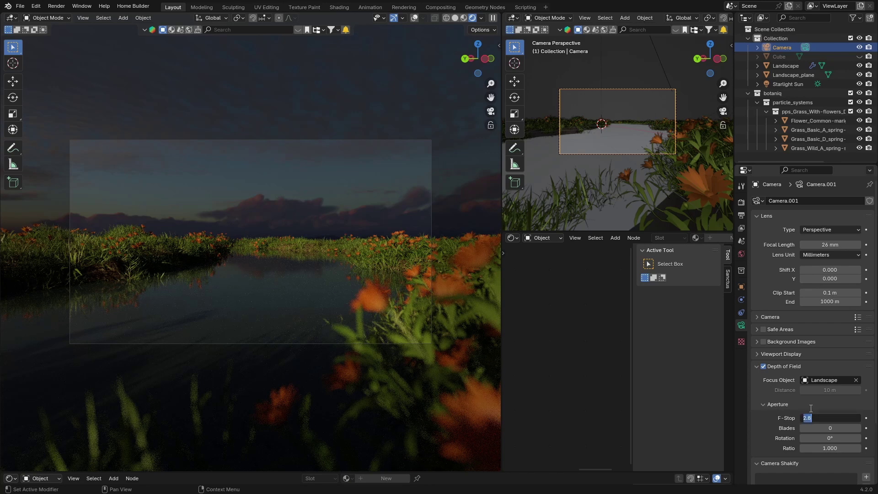
pyautogui.write('10')
pyautogui.press('Return')
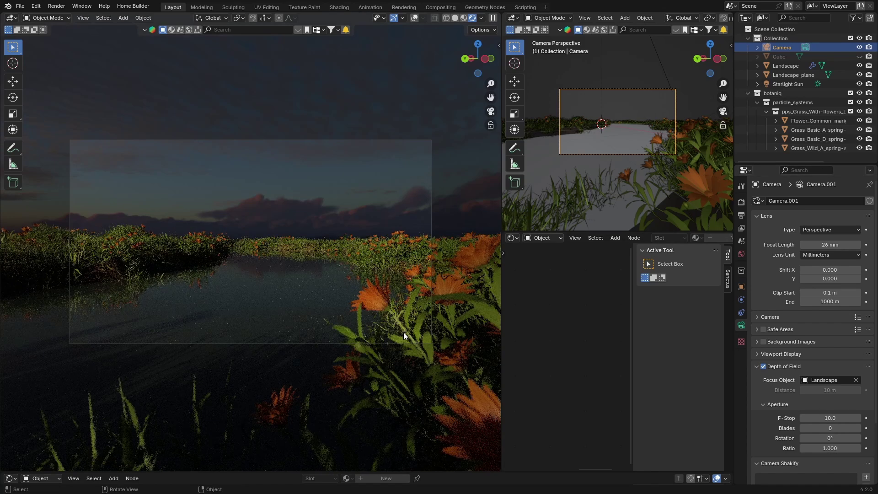
pyautogui.click(837, 419)
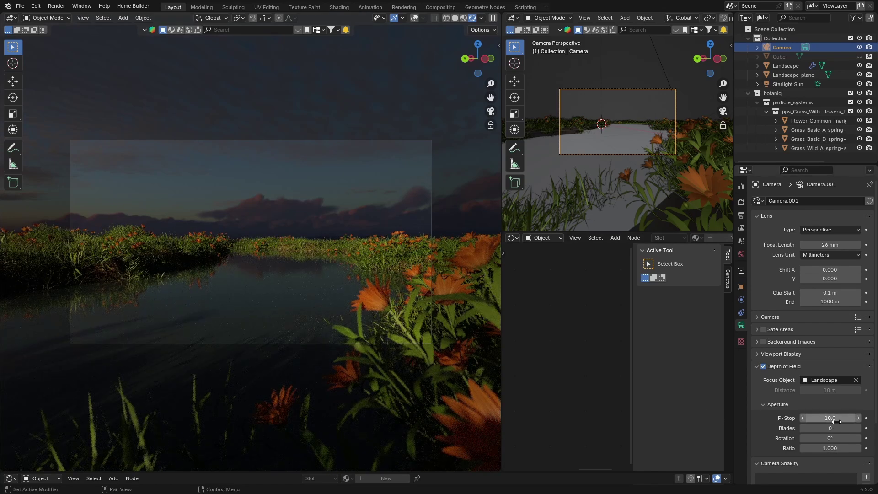
pyautogui.press('BackSpace')
pyautogui.write('16')
pyautogui.press('Return')
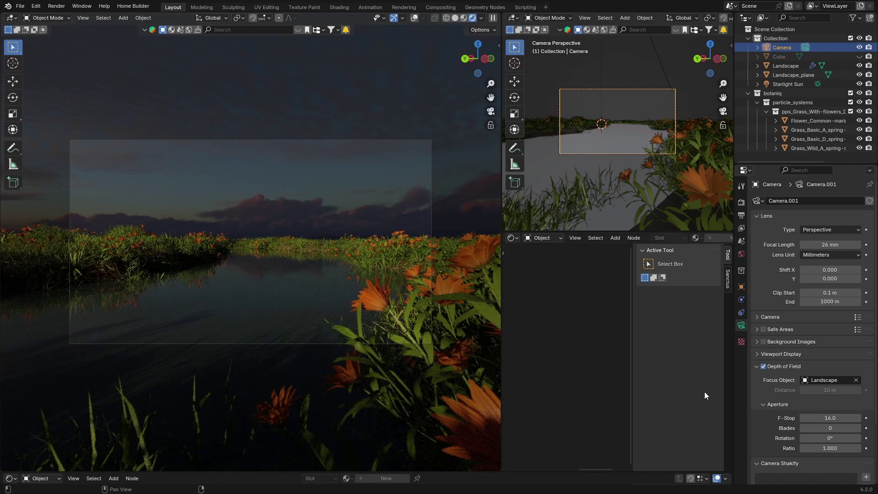
# Compare Depth of Field off and on, then set the F-Stop to 2.
pyautogui.click(763, 367)
pyautogui.click(763, 366)
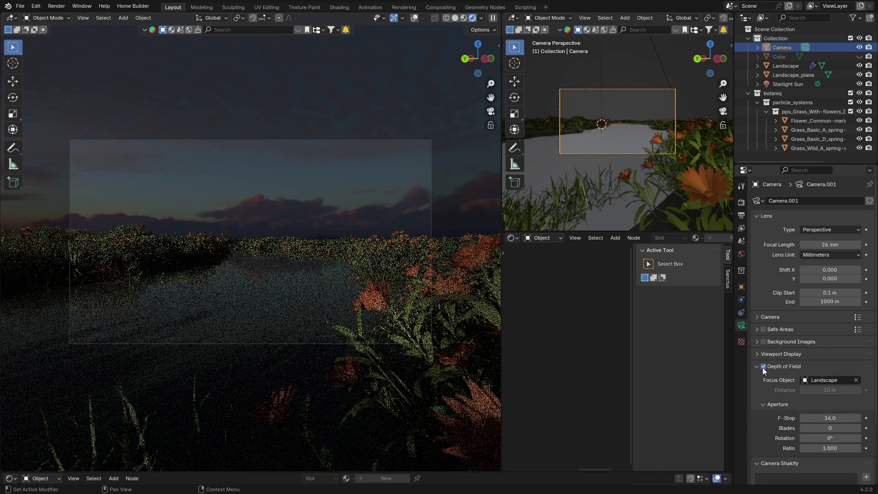
pyautogui.click(830, 418)
pyautogui.write('2')
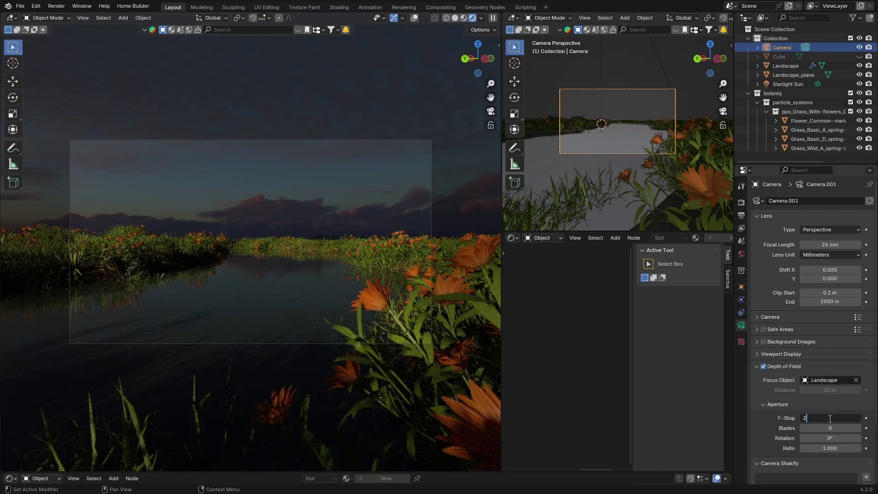
pyautogui.press('Return')
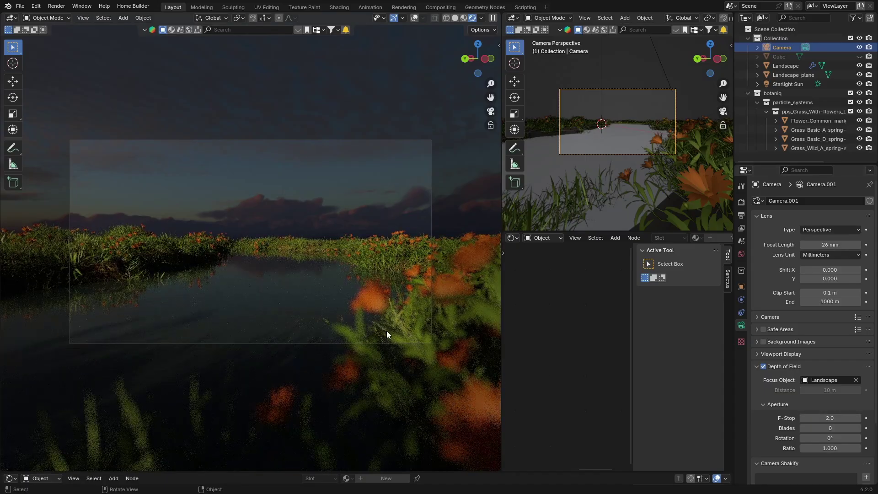
pyautogui.moveTo(384, 331); pyautogui.dragTo(367, 333, button='middle')
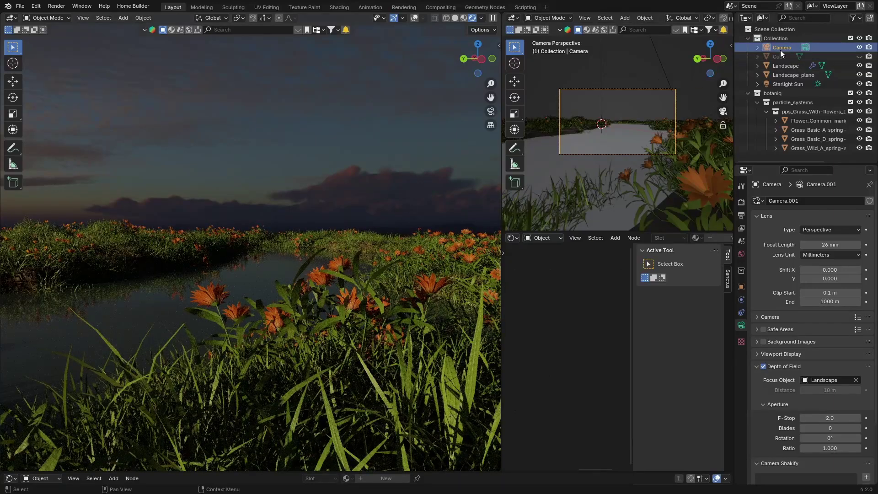
# Align the camera to the current low view among the grass with Ctrl+Alt+Numpad 0.
pyautogui.press('ctrl+alt+KP_0')
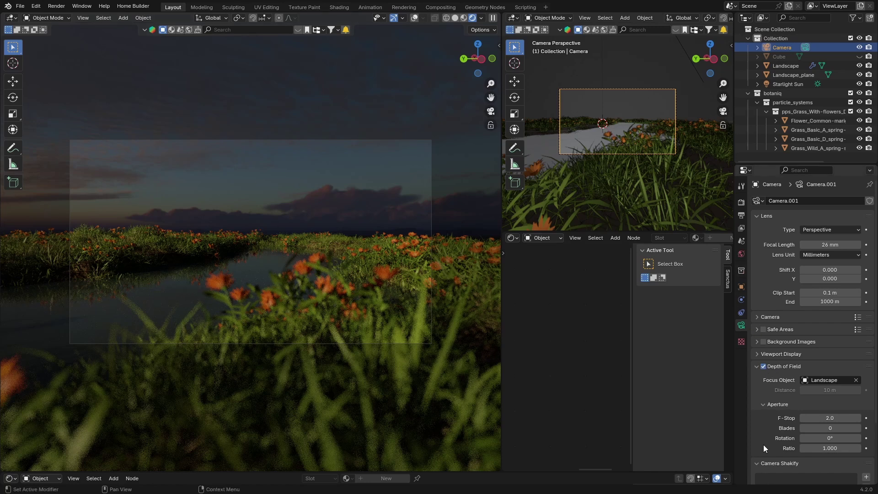
pyautogui.scroll(-4, 766, 413)
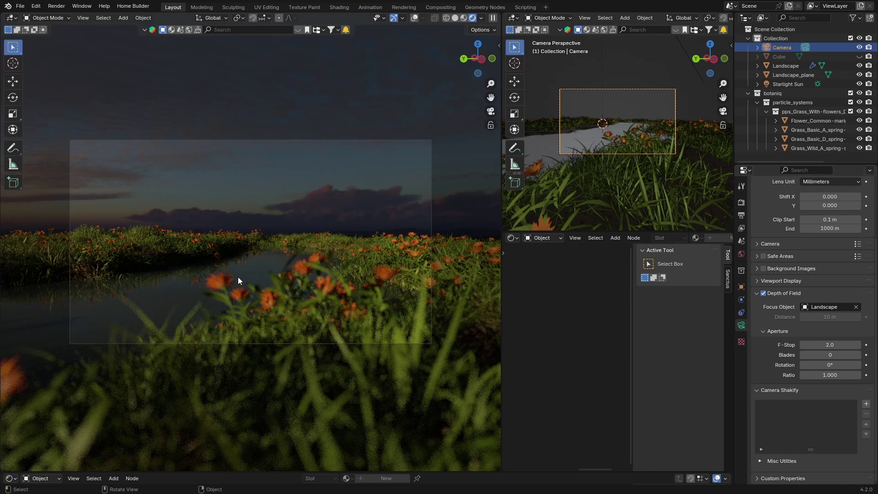
pyautogui.click(865, 403)
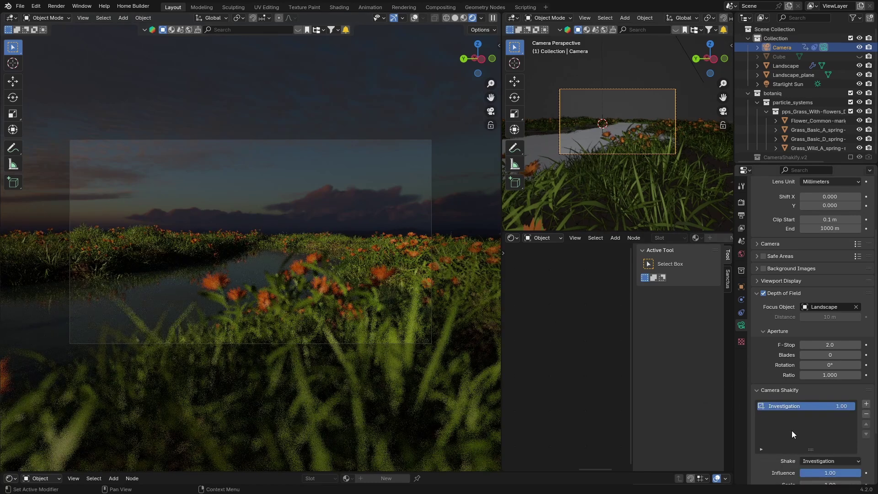
pyautogui.scroll(-3, 786, 463)
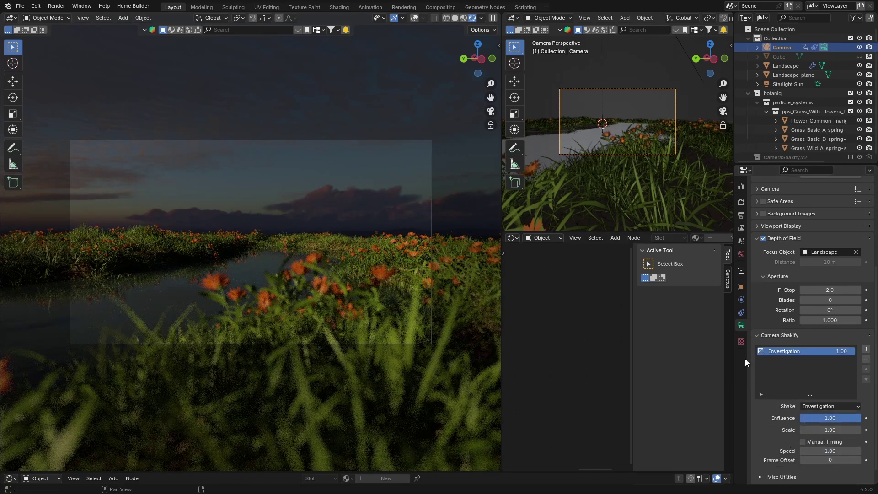
pyautogui.click(866, 359)
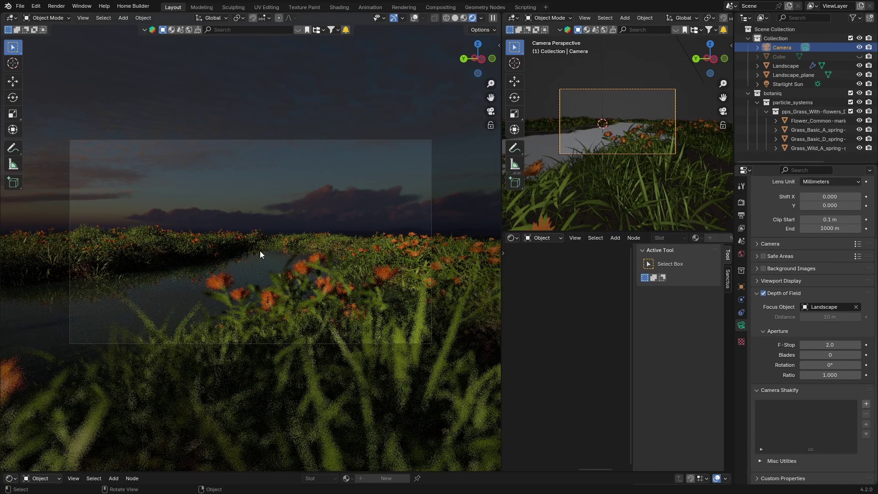